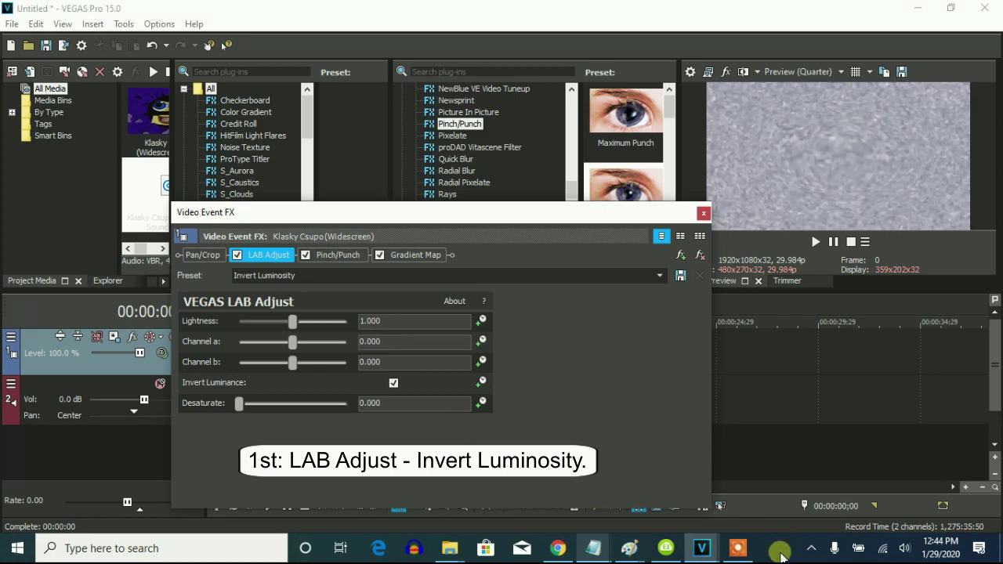
- Examine the Pinch/Punch and Gradient Map effect settings, including the colour values of each gradient point, and close the event's effects window
click(346, 259)
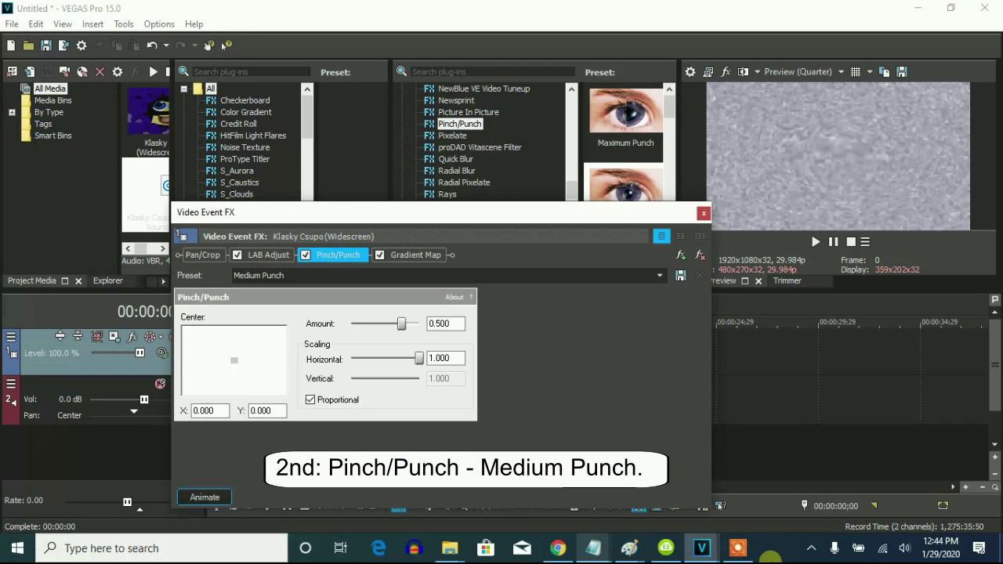
click(415, 255)
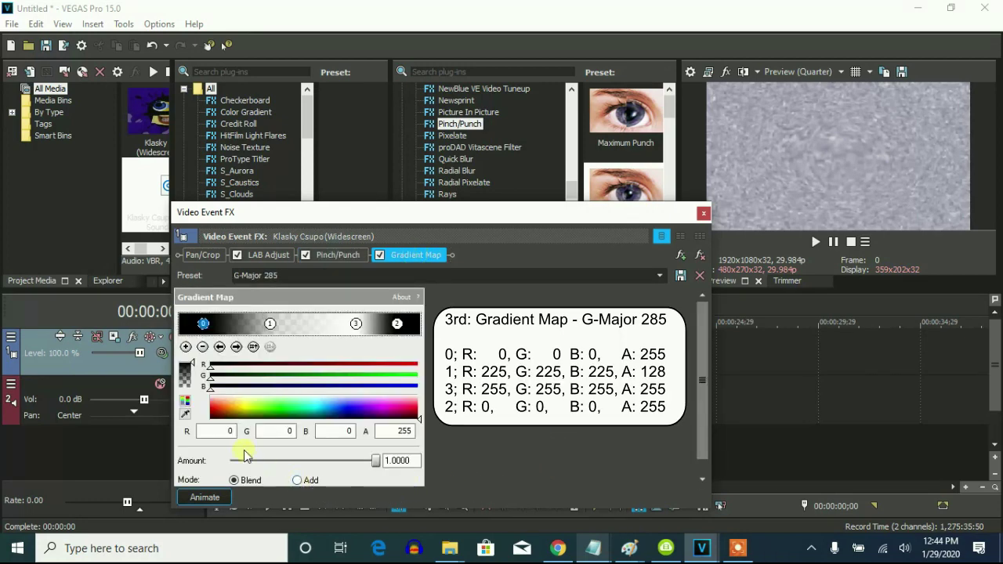
click(236, 347)
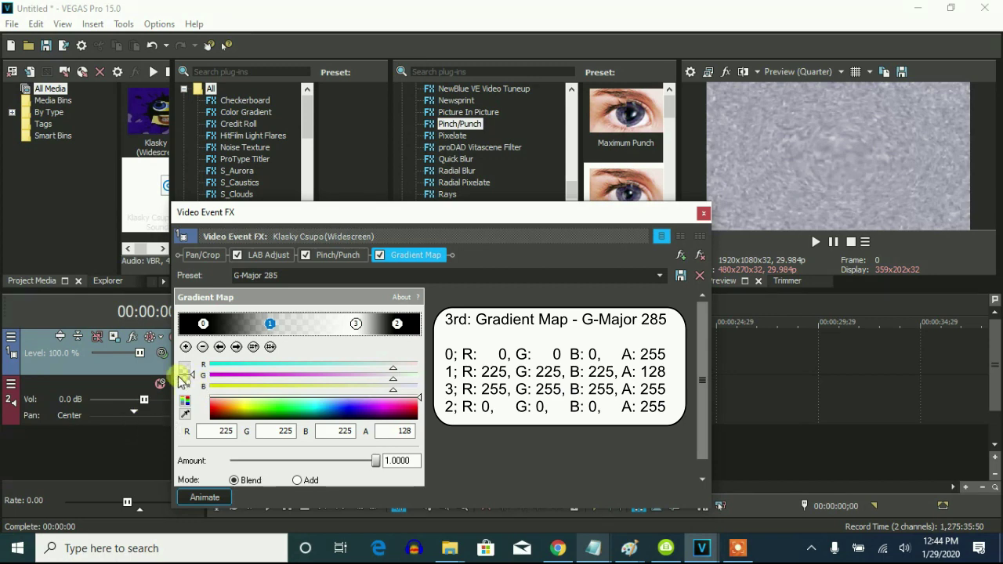
click(355, 326)
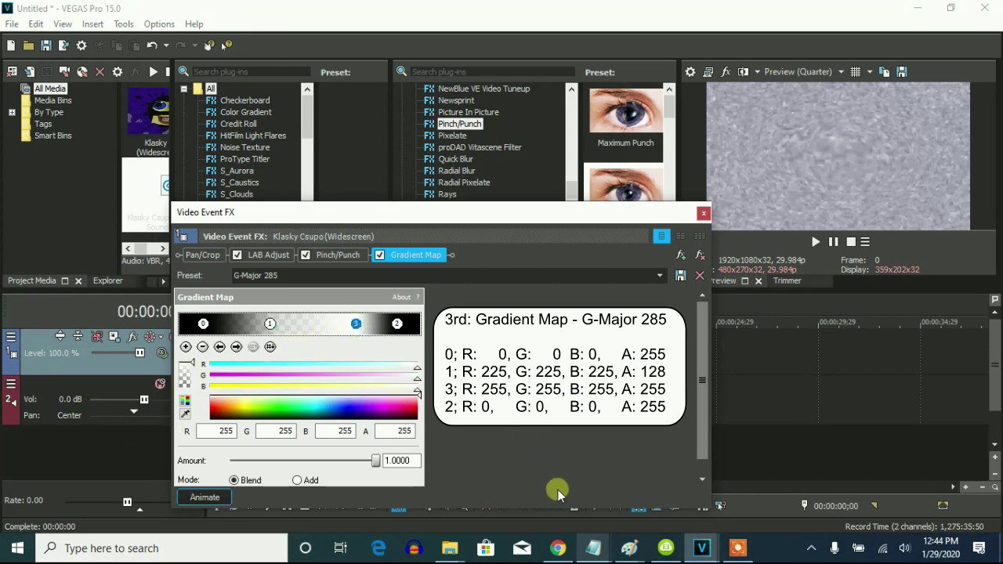
click(396, 324)
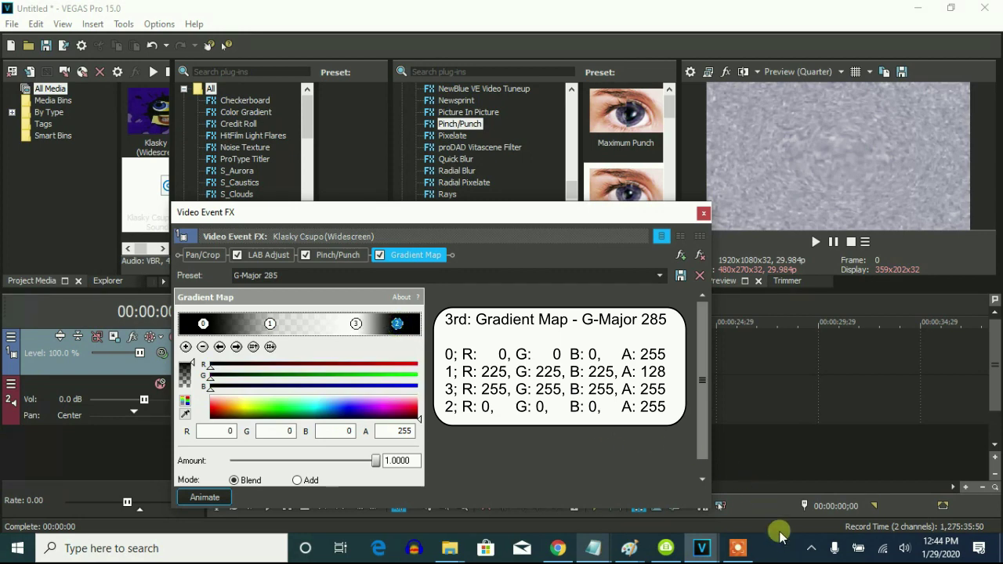
click(704, 214)
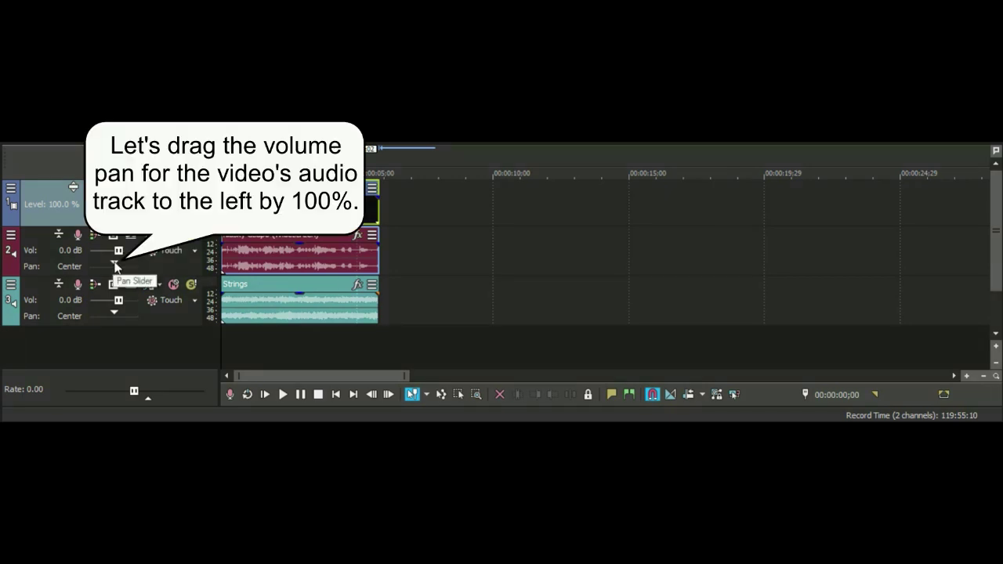
- Pan the Klasky Csupo audio track 100% left and the Strings track 100% right, with the Strings track muted
drag(114, 267, 100, 267)
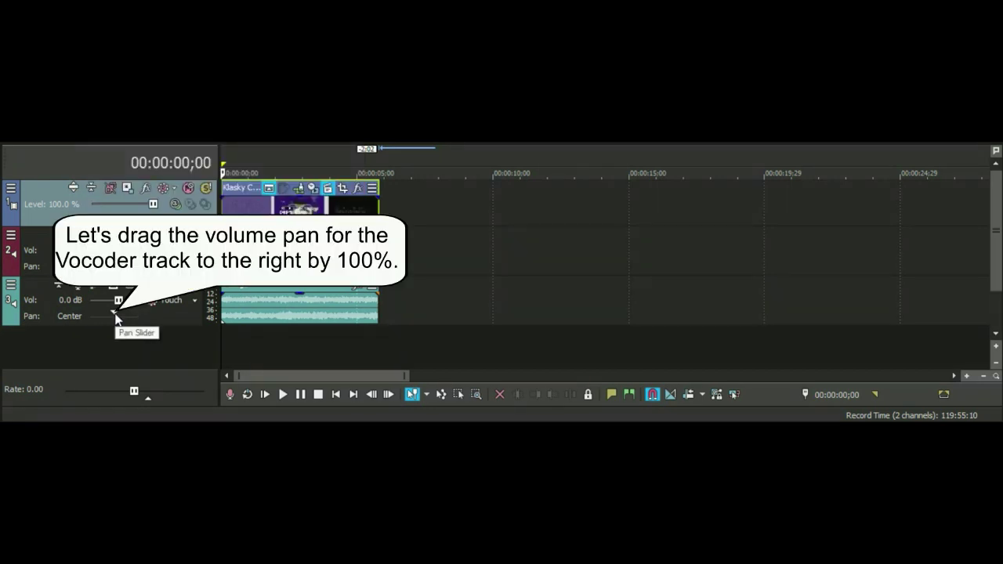
drag(115, 316, 140, 318)
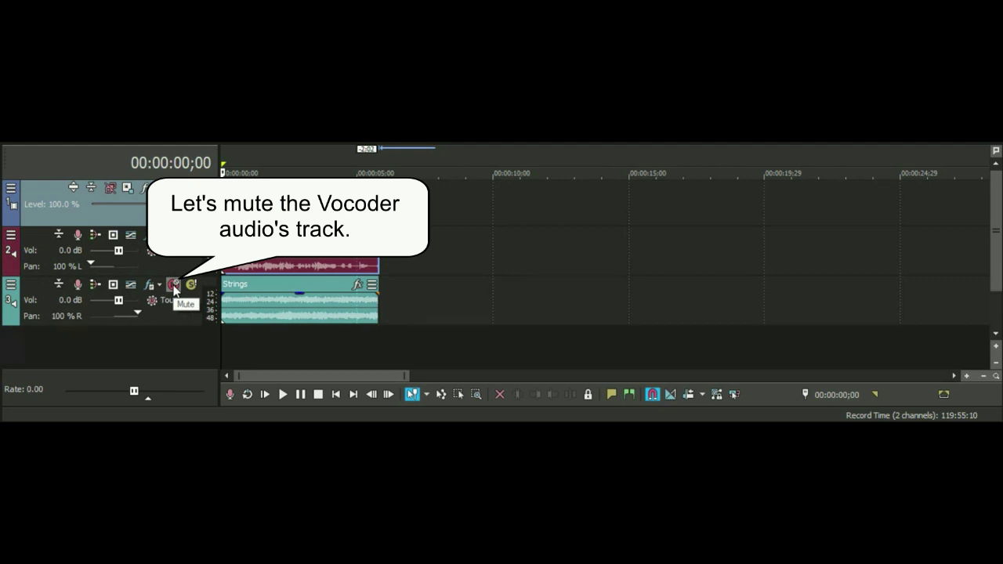
click(174, 285)
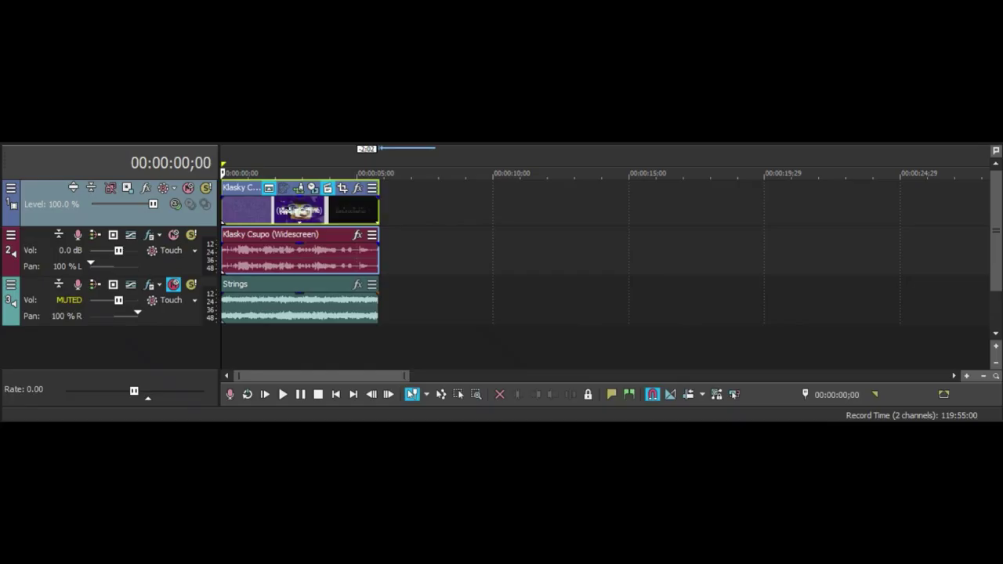
- Switch the muting from the Strings track to the Klasky Csupo audio track, and center the latter's pan
click(174, 286)
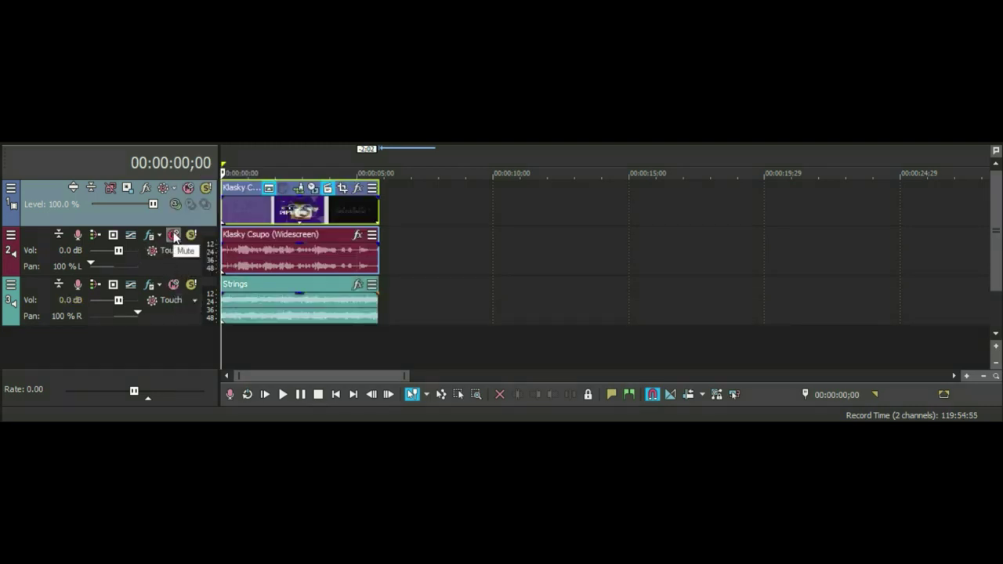
drag(92, 265, 114, 269)
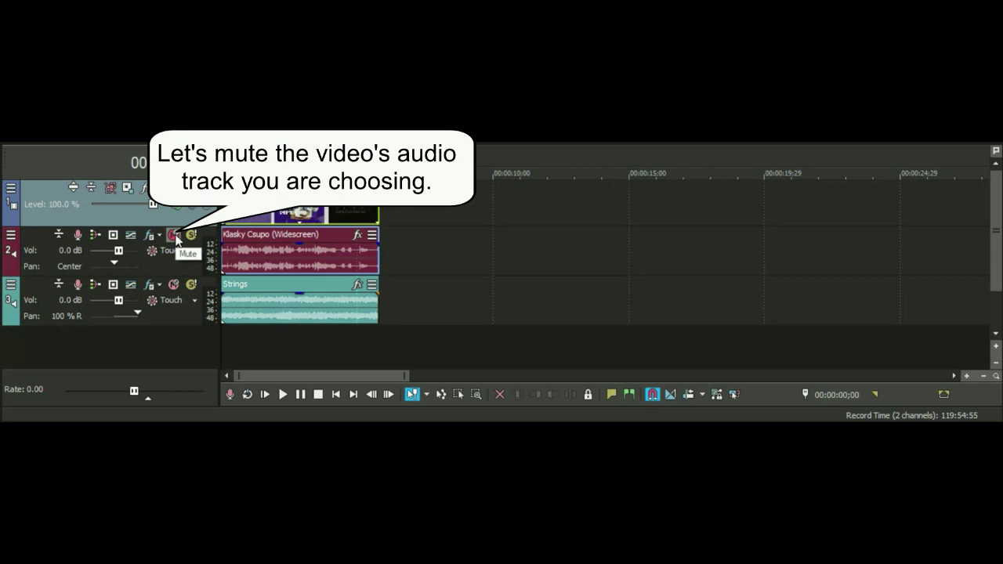
click(174, 235)
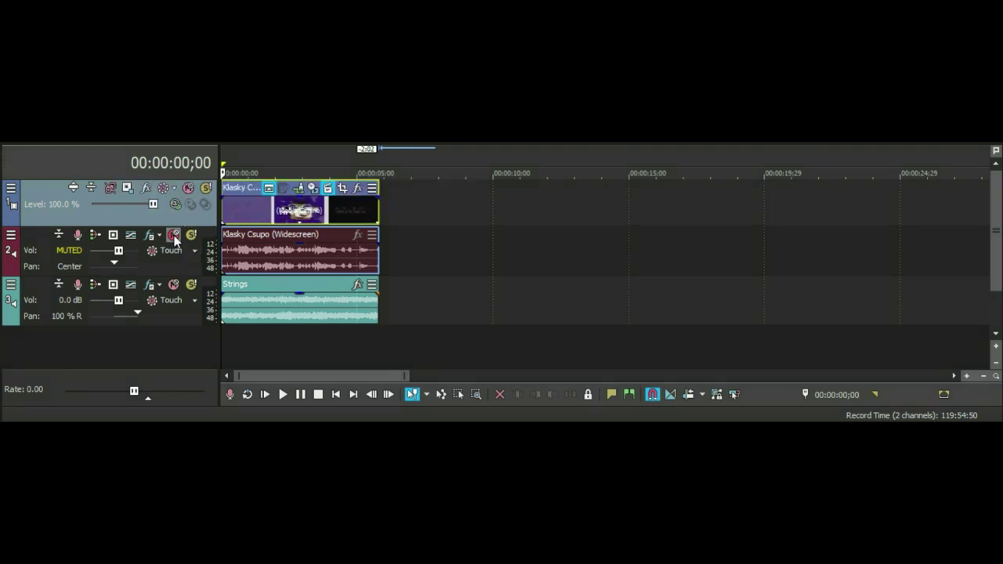
- Unmute the Klasky Csupo audio track and delete the Strings track from the project
click(174, 235)
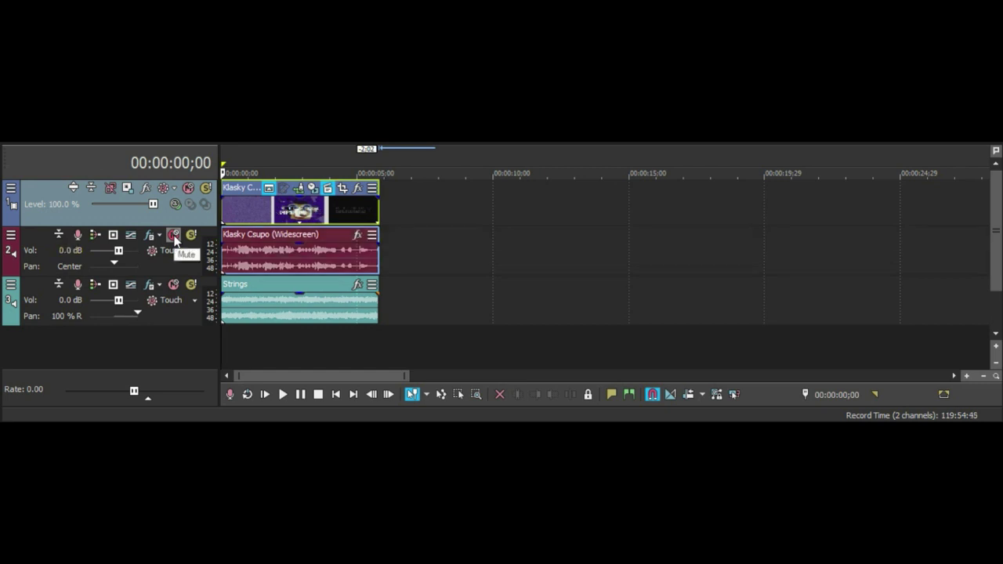
click(427, 296)
right_click(427, 296)
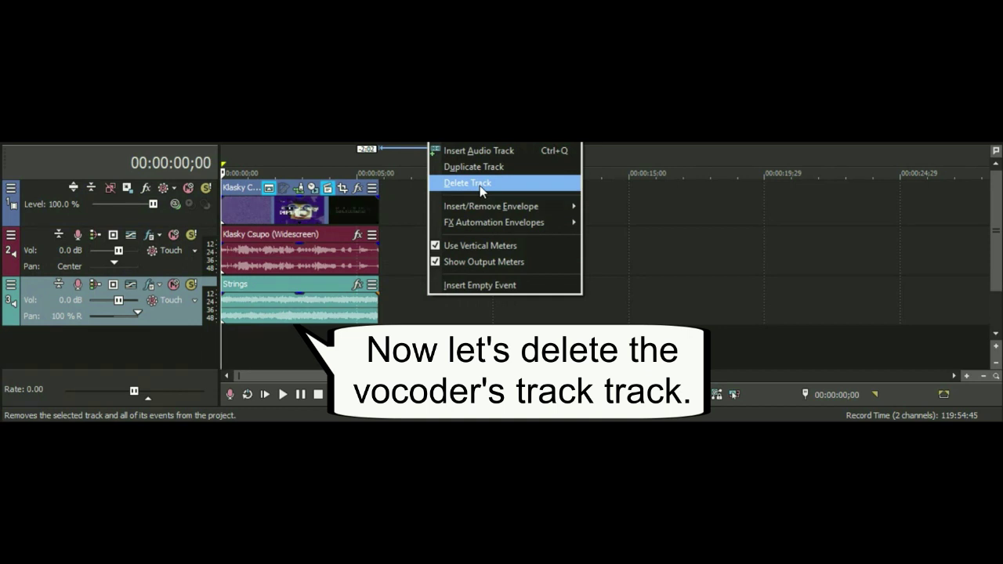
click(480, 187)
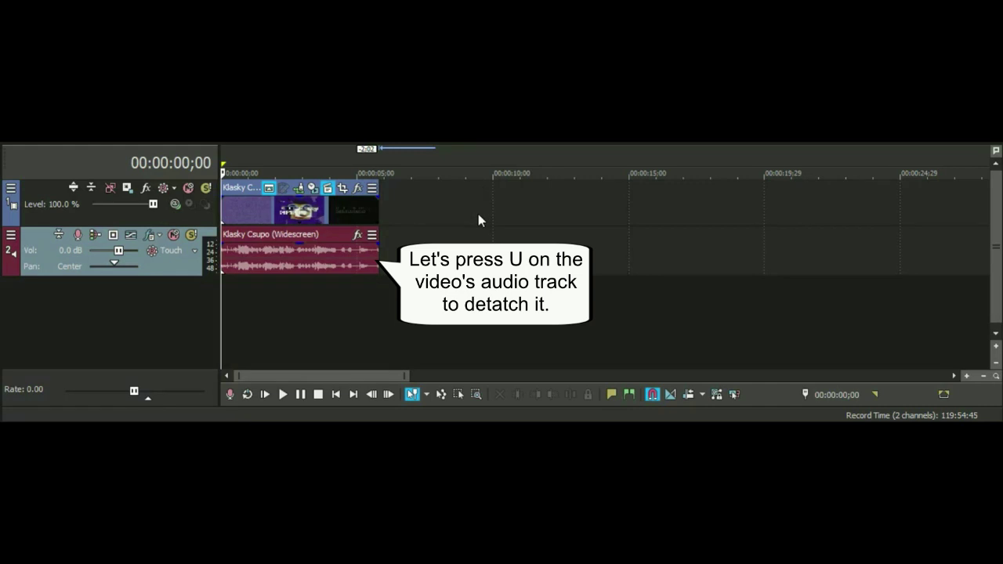
- Ungroup the Klasky Csupo audio event from its video event and delete the audio track
click(226, 256)
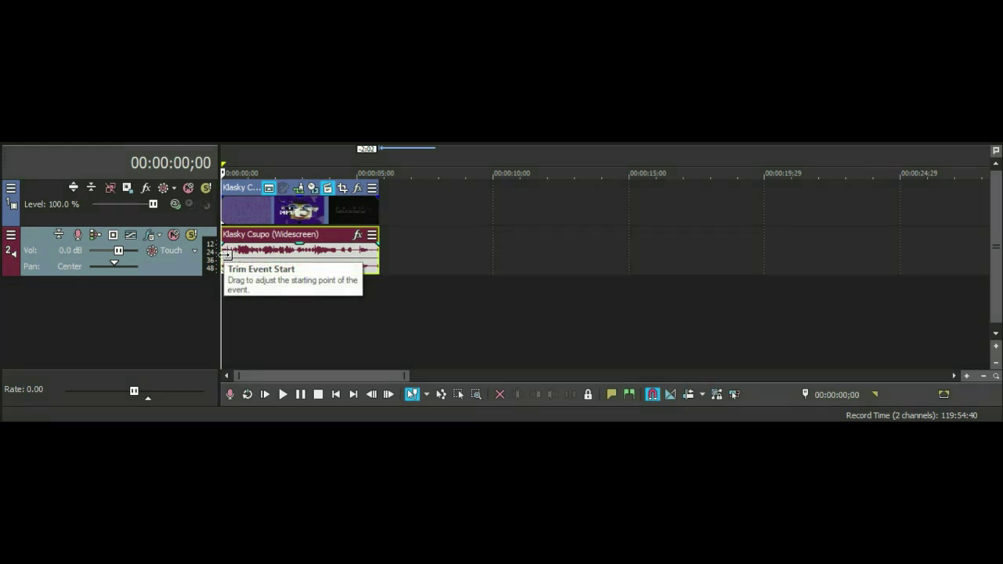
right_click(412, 255)
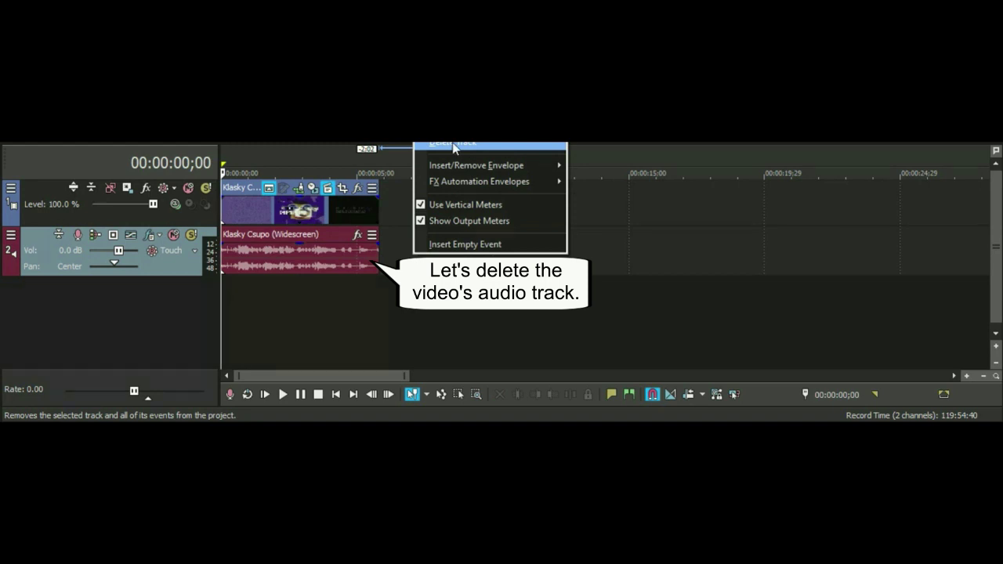
click(455, 145)
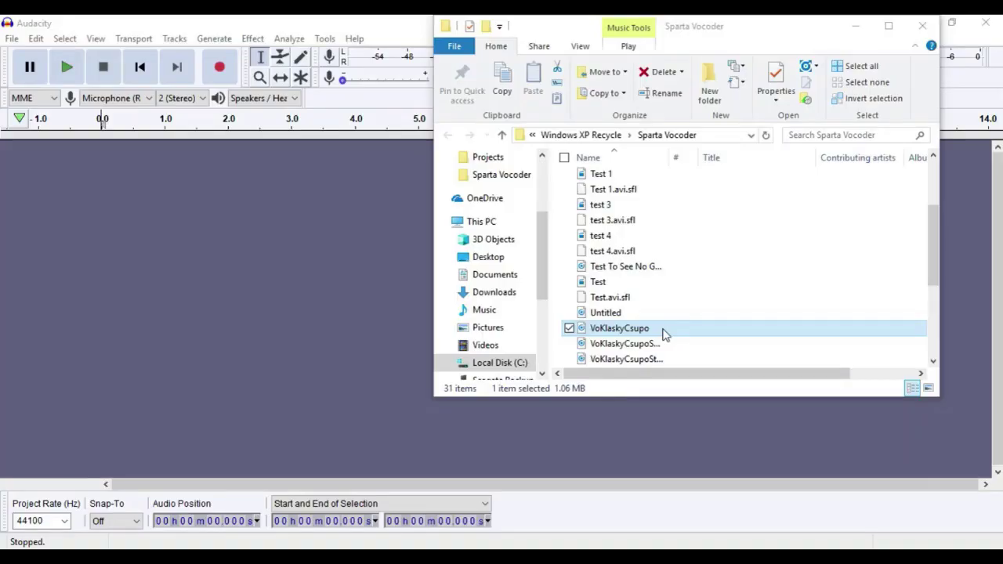
- Import VoKlaskyCsupo and VoKlaskyCsupoStrings from the Sparta Vocoder folder into Audacity as two separate tracks
drag(665, 334, 311, 305)
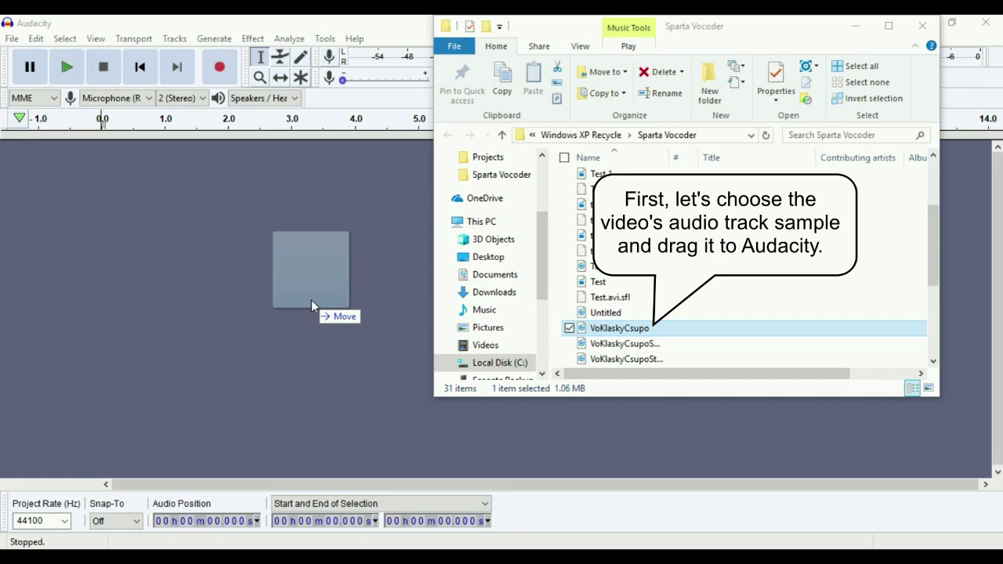
drag(311, 300, 308, 298)
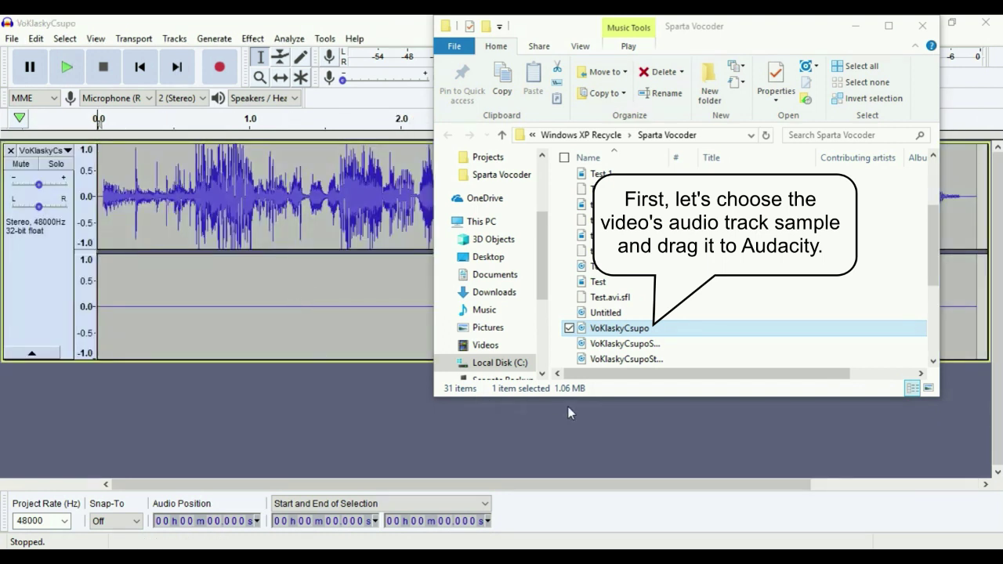
click(616, 361)
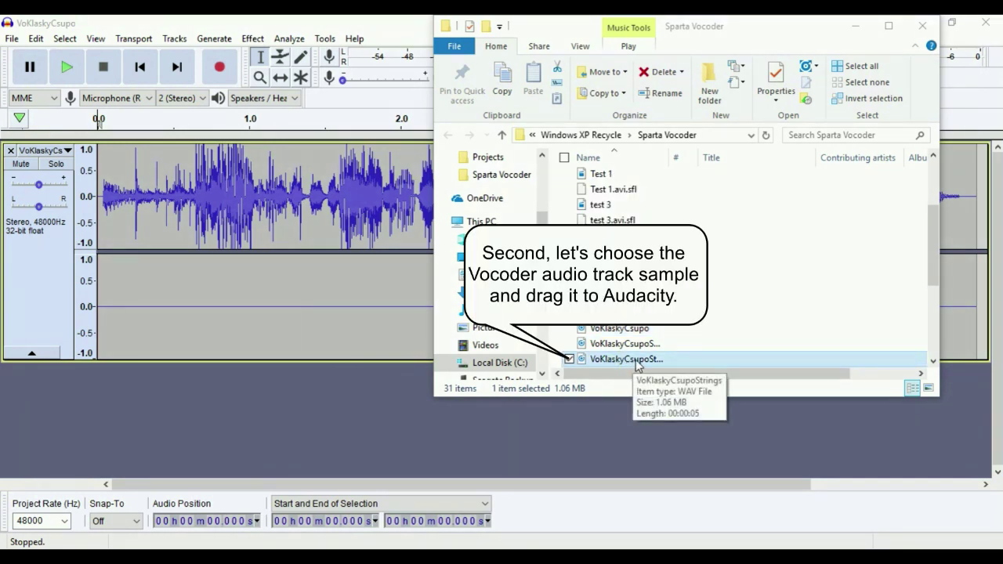
drag(636, 365, 257, 435)
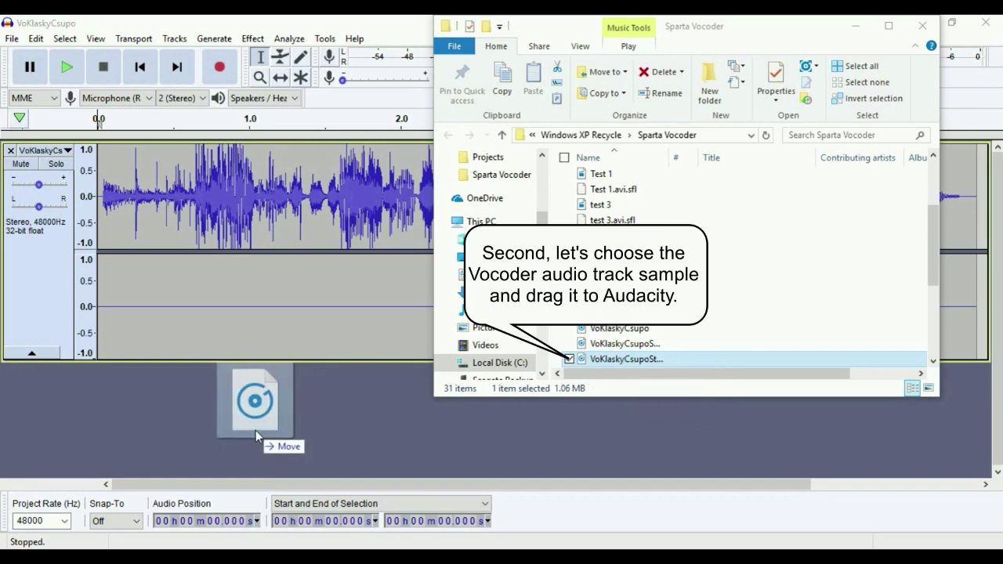
drag(256, 435, 257, 436)
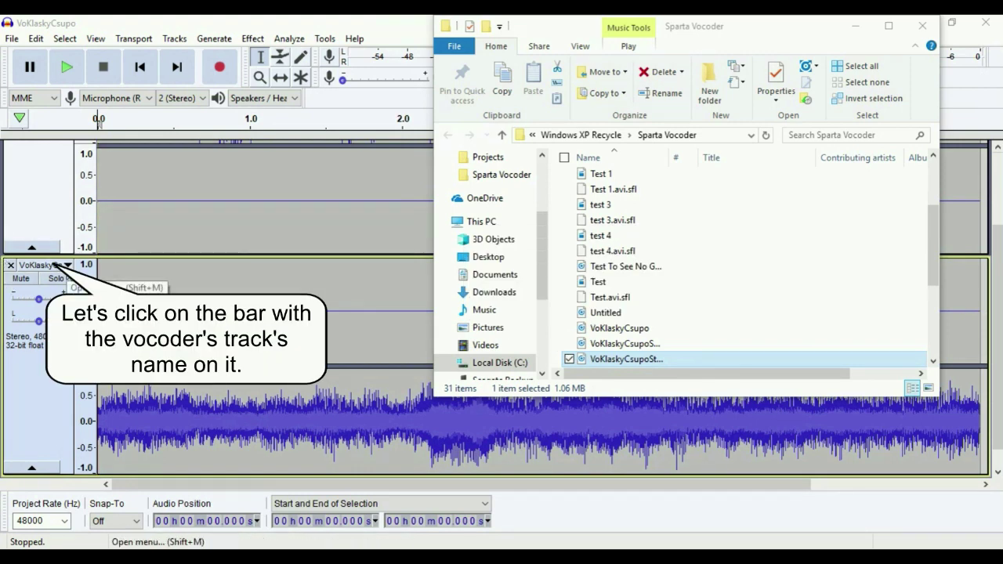
- Split the VoKlaskyCsupoStrings stereo track into separate channels and delete its empty left channel
click(55, 266)
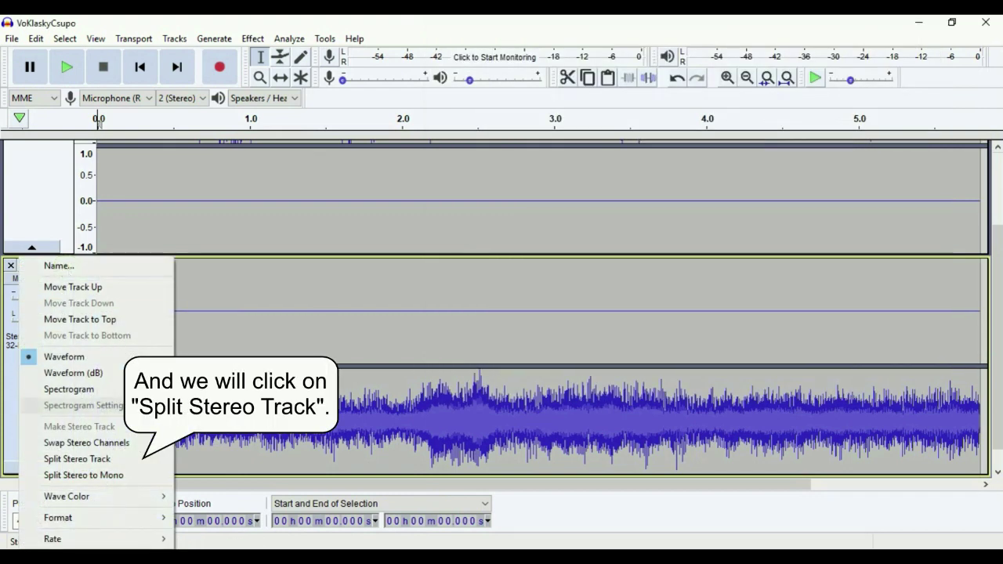
click(104, 463)
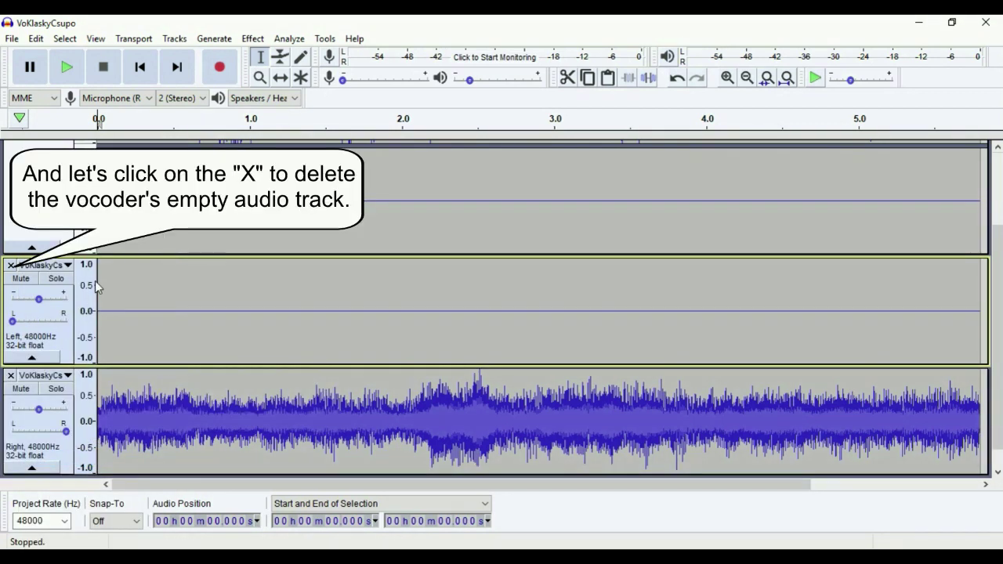
click(11, 265)
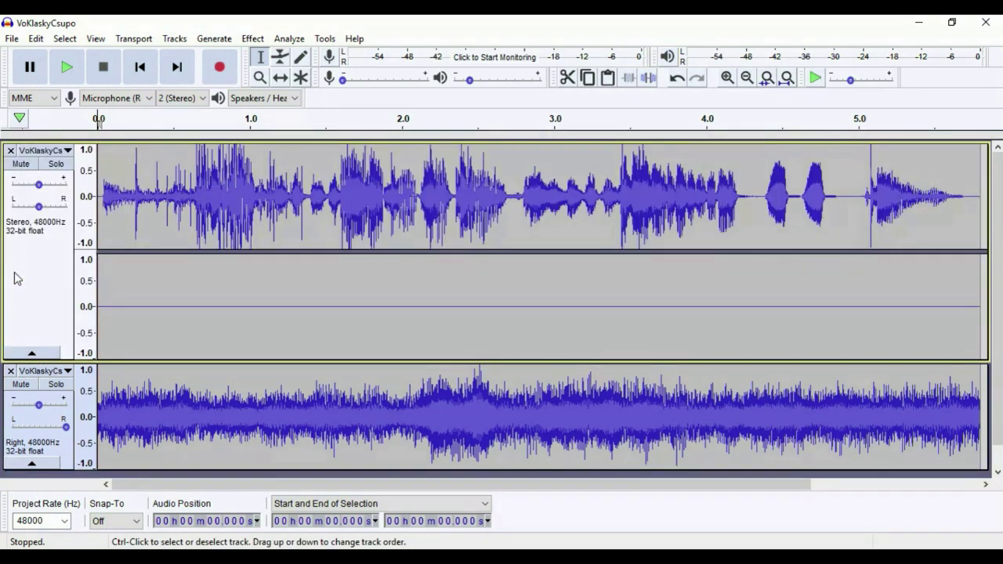
- Split the VoKlaskyCsupo stereo track into separate channels and delete its empty right channel
click(67, 151)
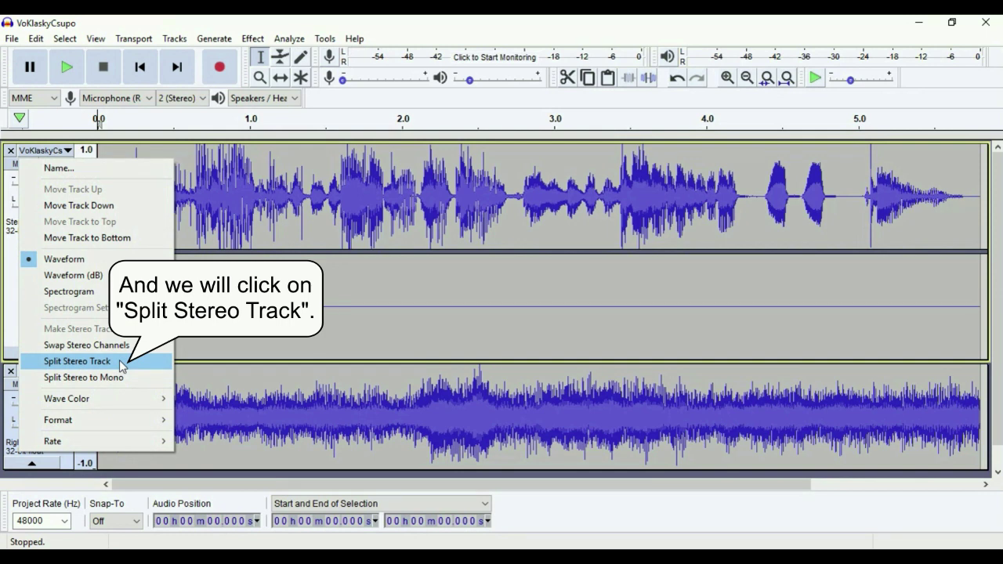
click(77, 361)
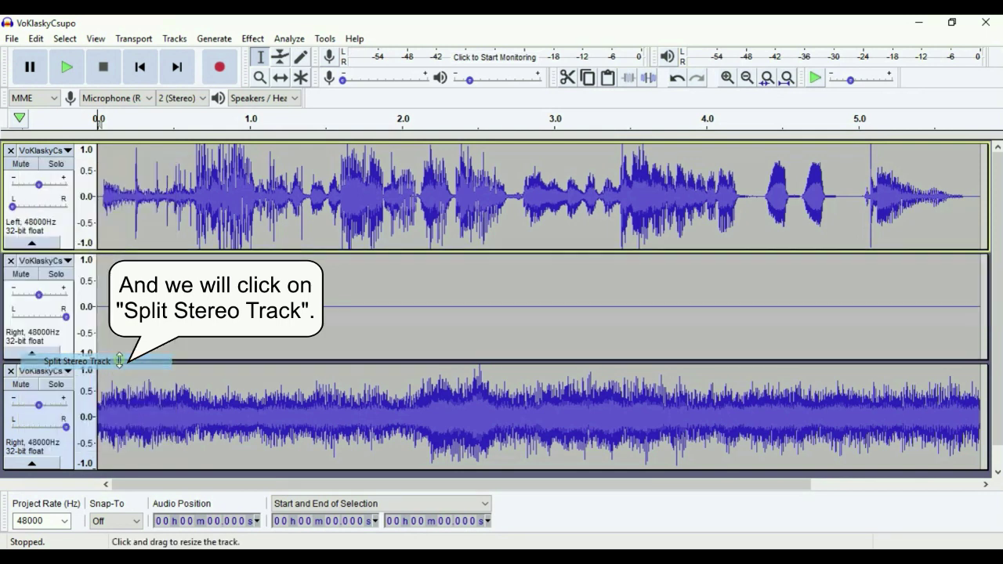
click(11, 261)
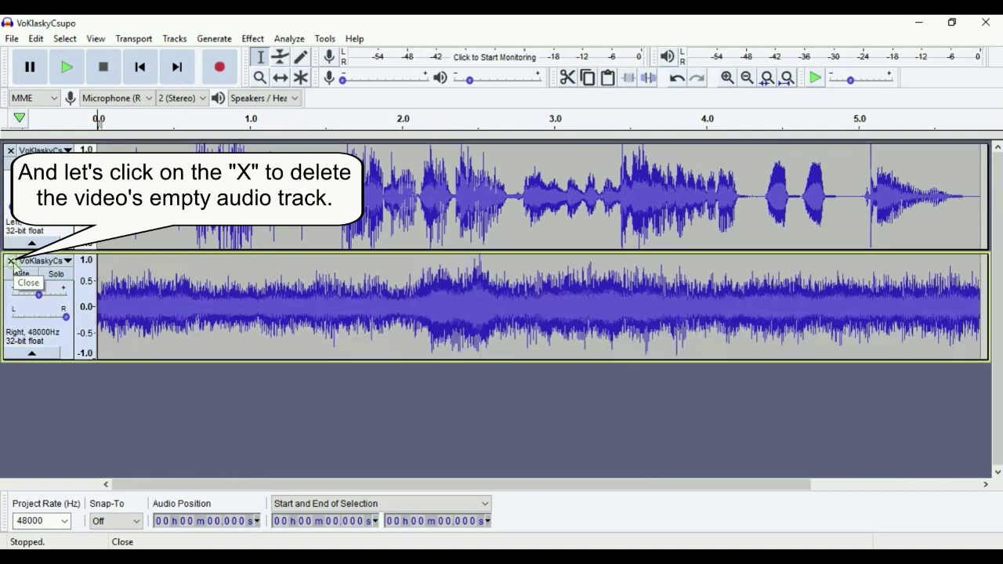
- Combine the remaining video audio channel and the strings channel below it into one stereo track
click(66, 152)
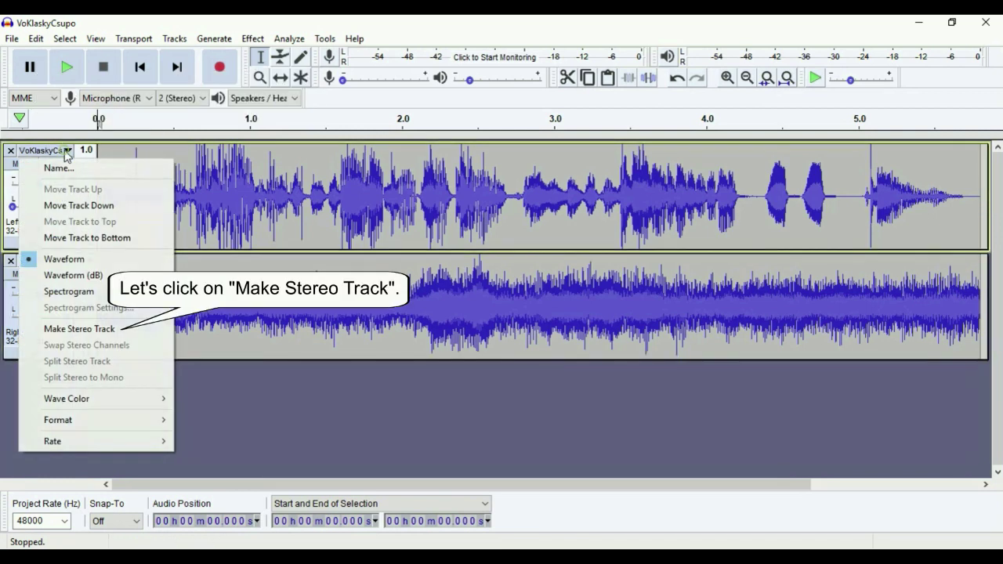
click(100, 337)
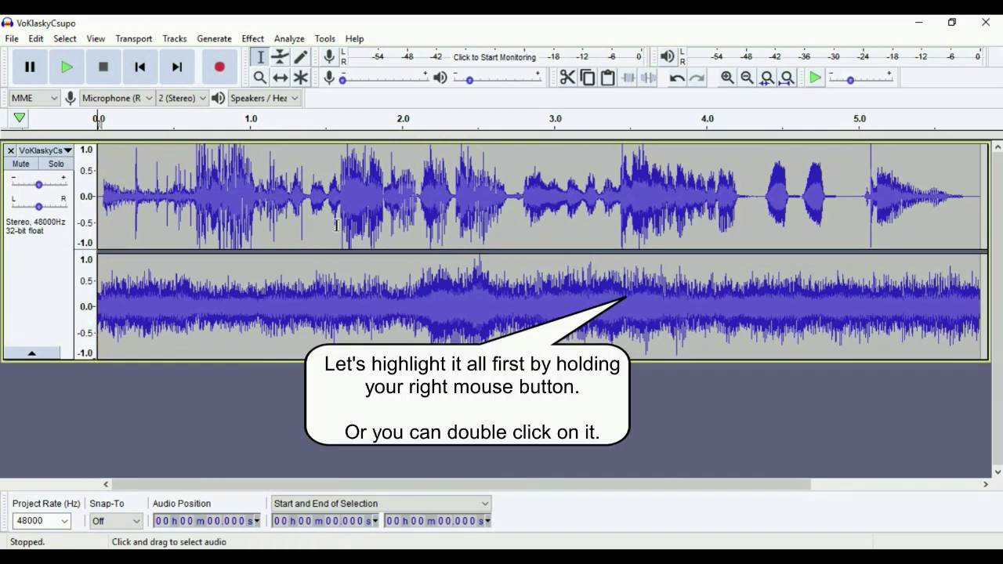
- Select the entire combined stereo track and apply the Vocoder effect with its settings left unchanged
double_click(391, 240)
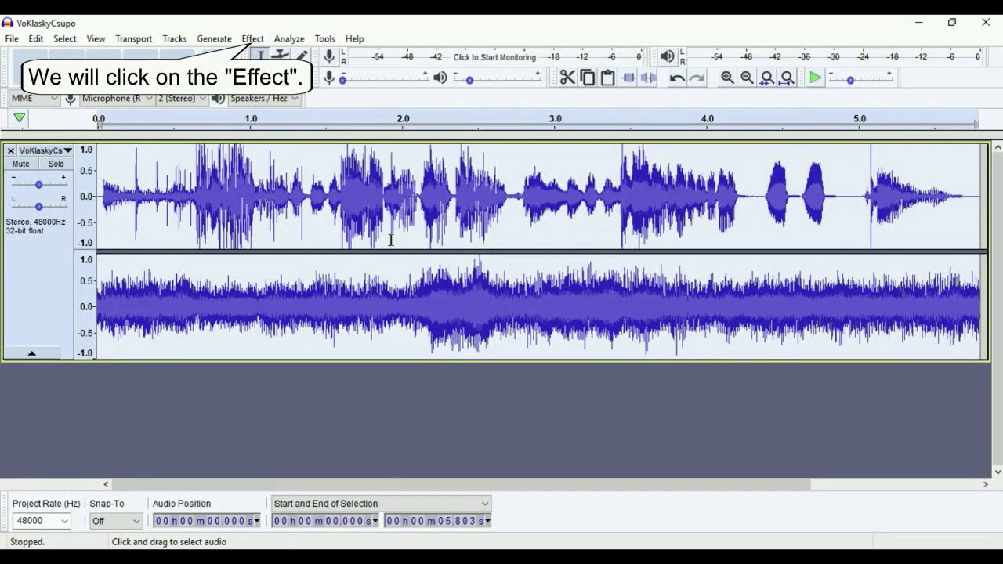
click(253, 39)
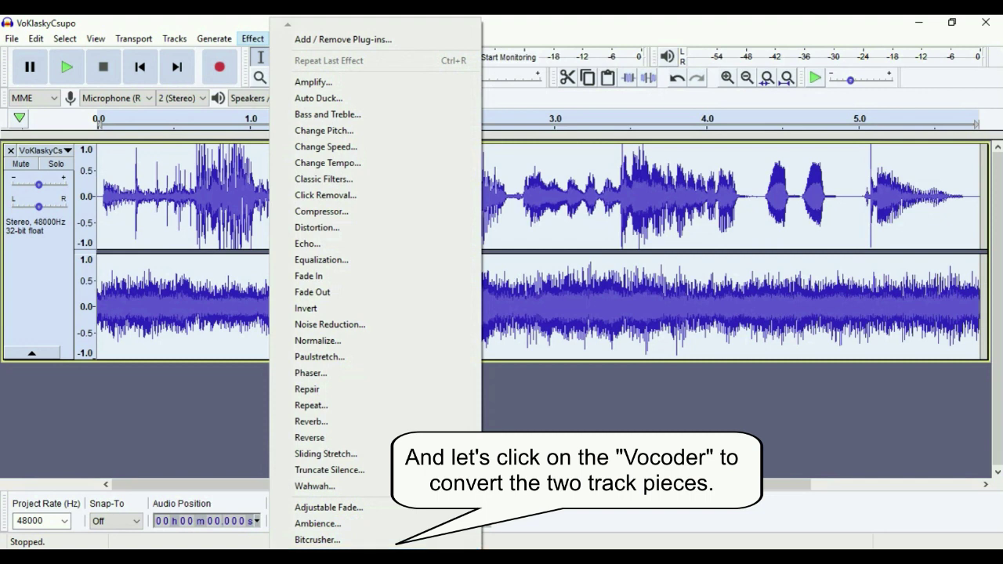
scroll(376, 290, down, 4)
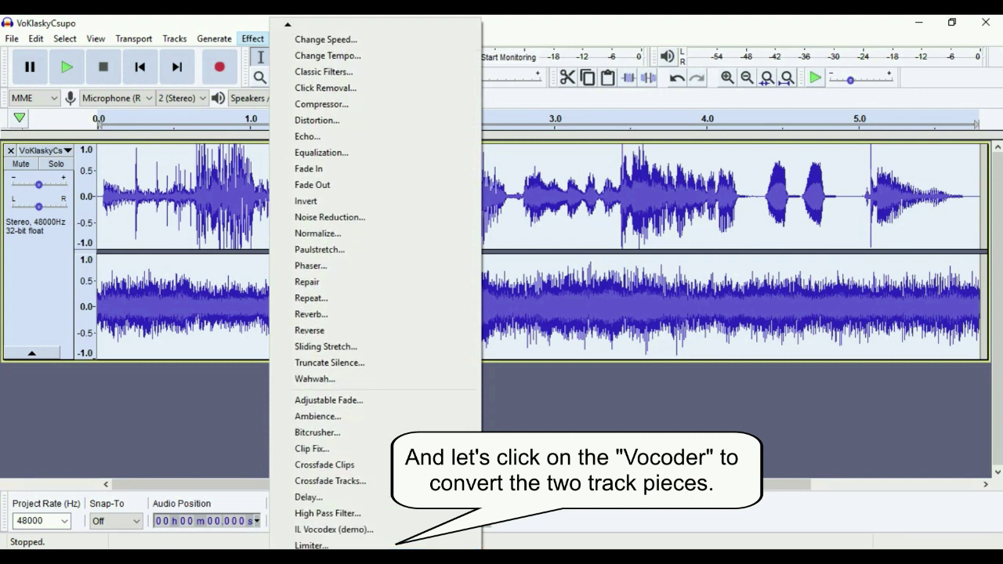
scroll(331, 540, down, 3)
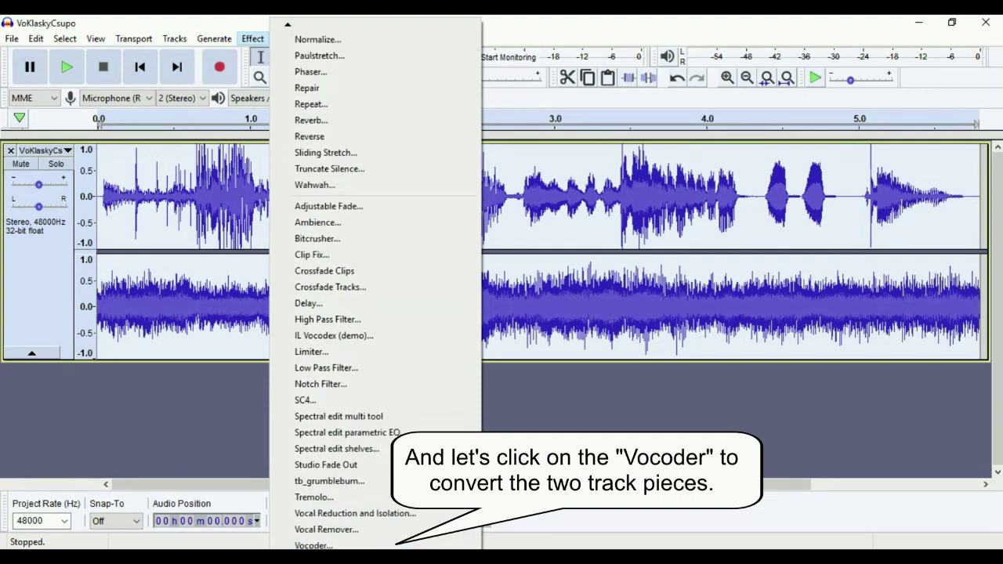
click(339, 545)
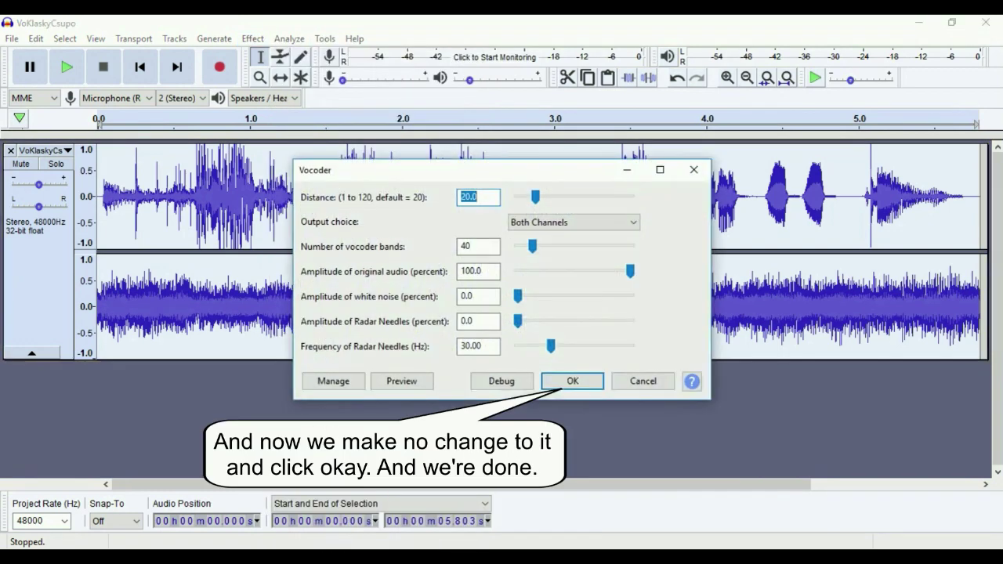
click(570, 383)
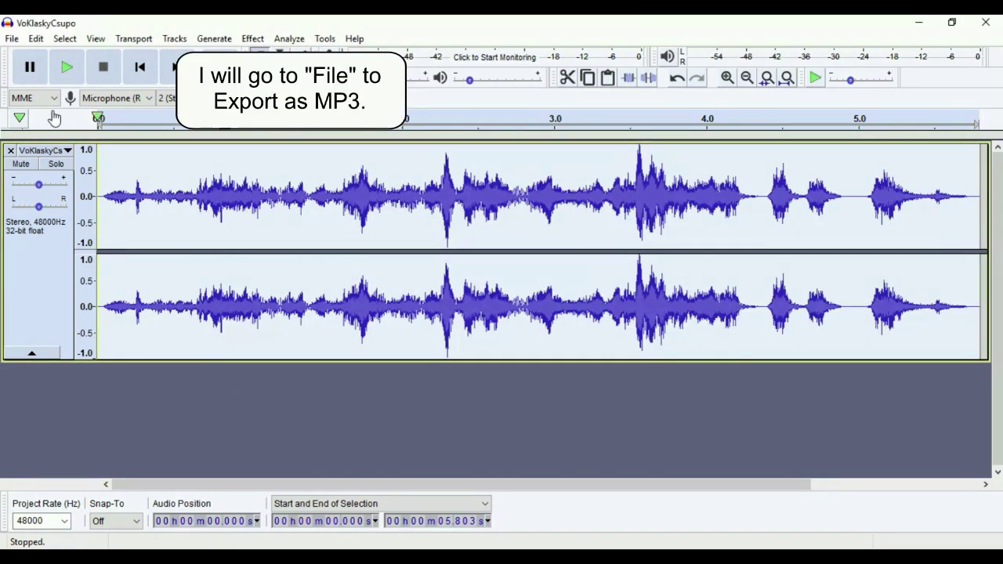
- Export the vocoded audio as an MP3 named "Klasky Csupo In SweetStrings (Also Known As Electronic Sounds" in the Audacity folder, leaving the metadata tags empty
click(12, 38)
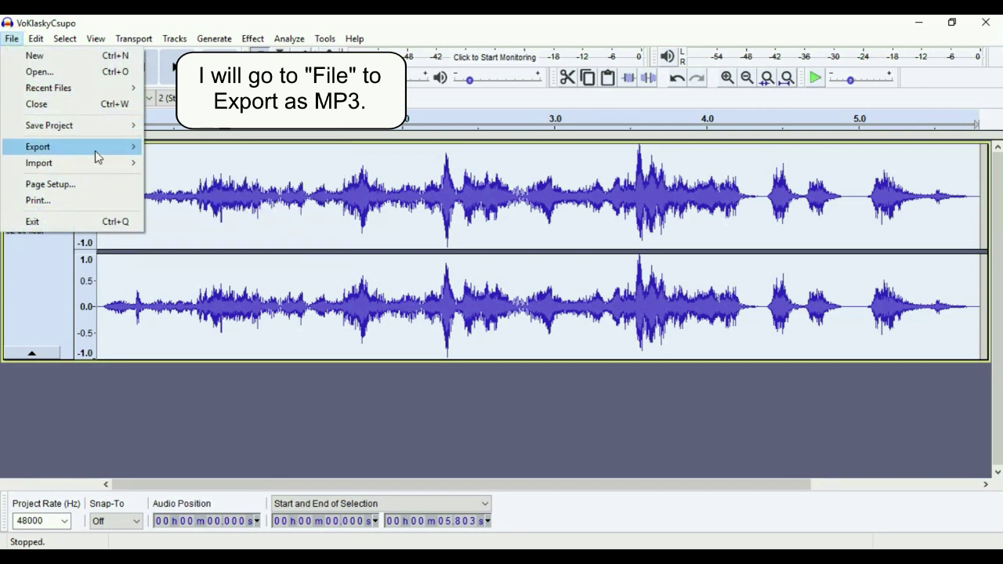
mouse_move(121, 151)
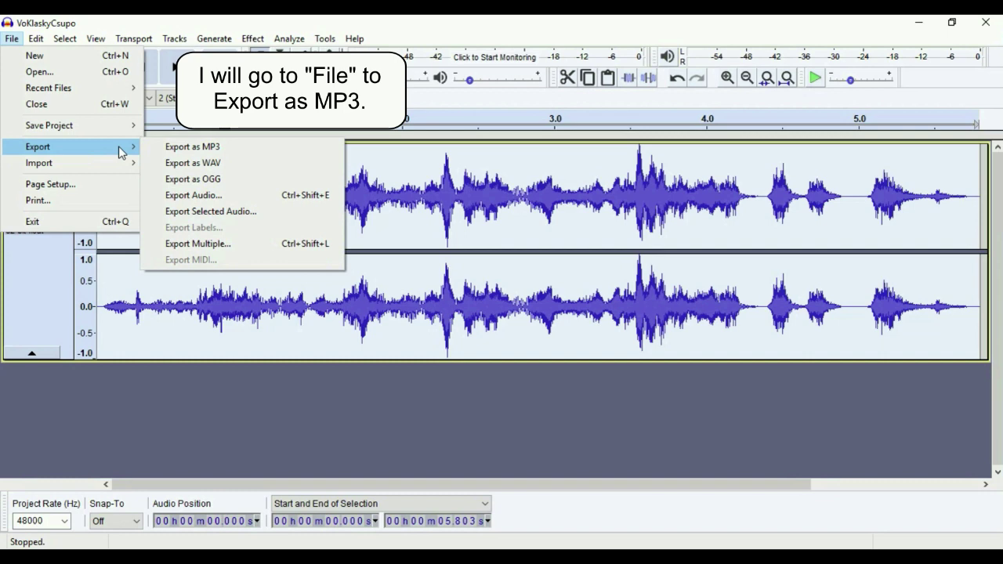
click(216, 148)
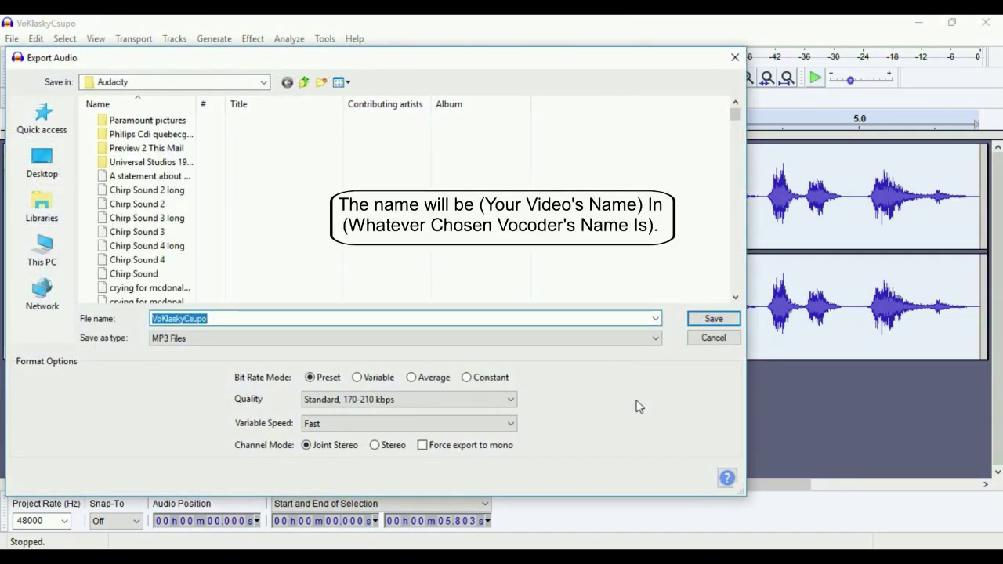
text(Klasky Csupo I)
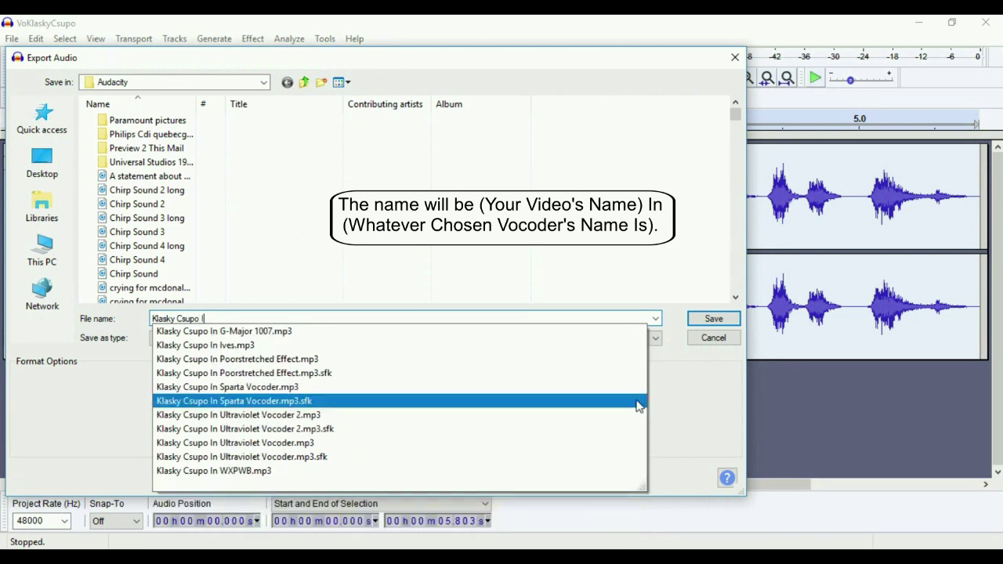
text(n SweetString)
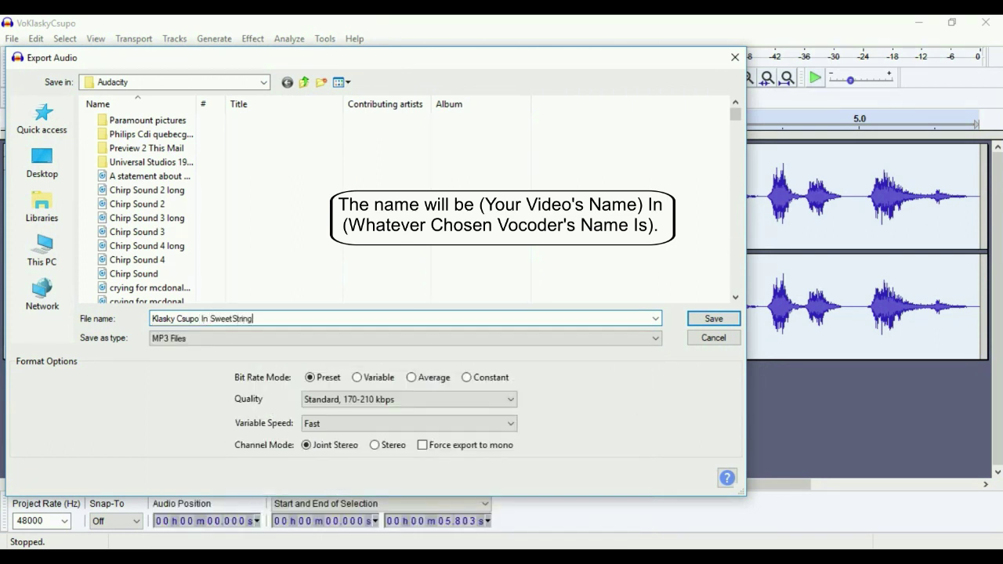
text(s (Akso)
key(BackSpace)
key(BackSpace)
text(lso Known As Electro)
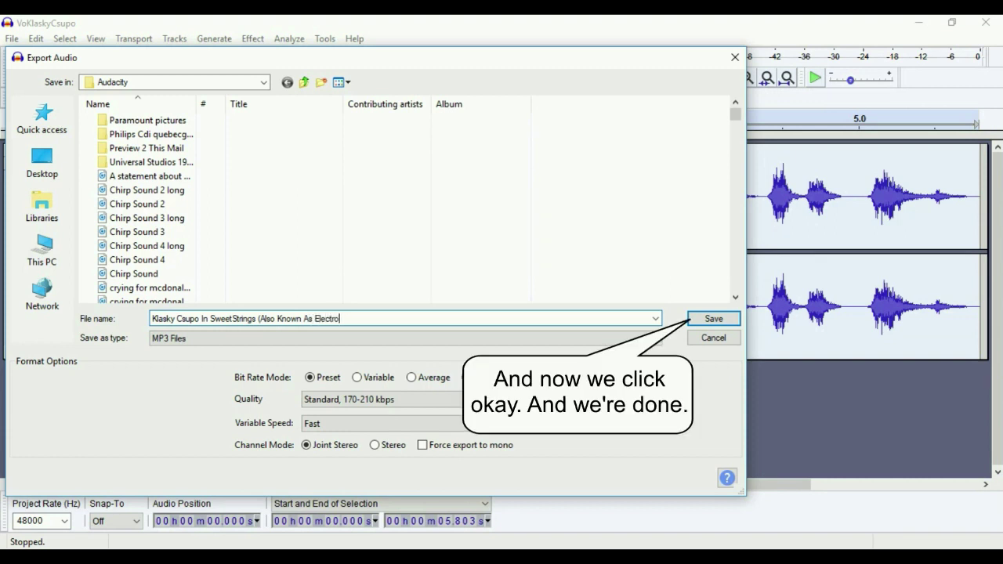
text(nic Sounds)
key(Return)
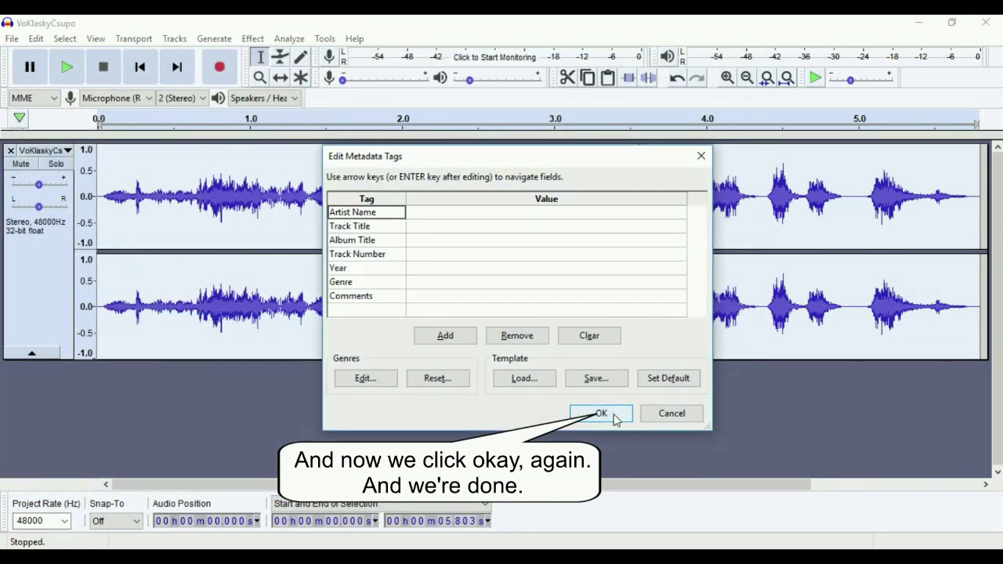
click(600, 414)
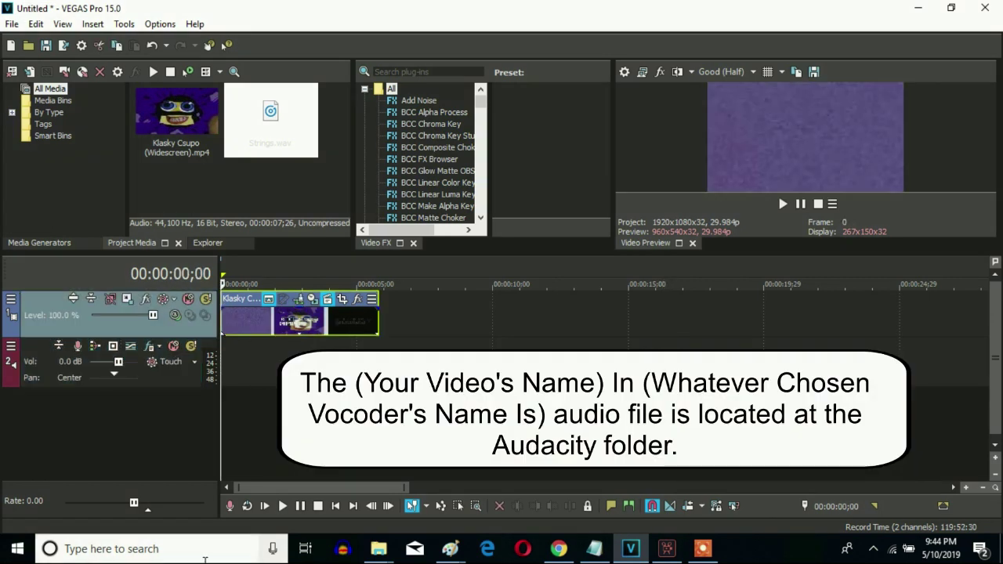
- From VEGAS Pro, open the Audacity documents folder in File Explorer and search it for "Kl"
click(204, 559)
text(auda)
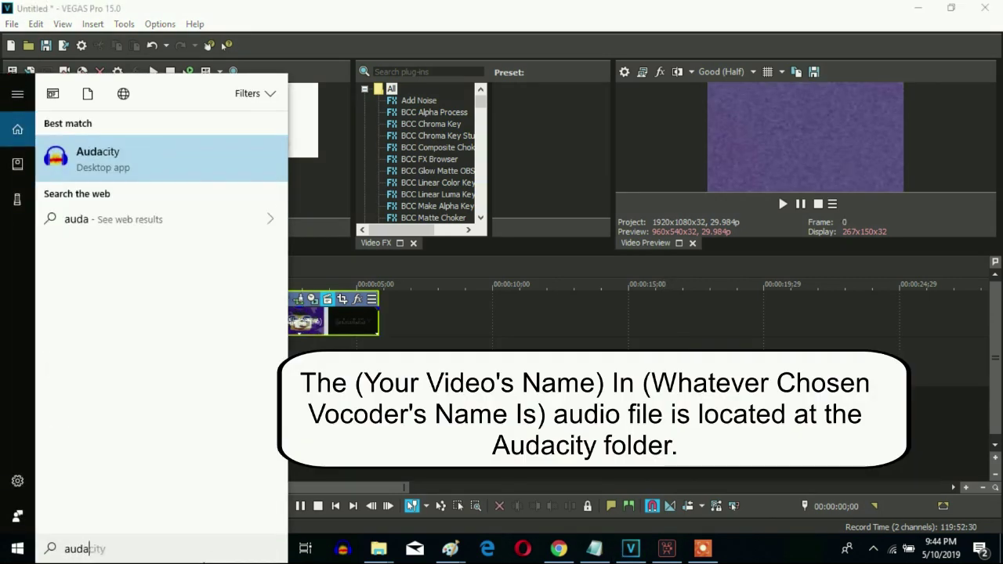
click(125, 480)
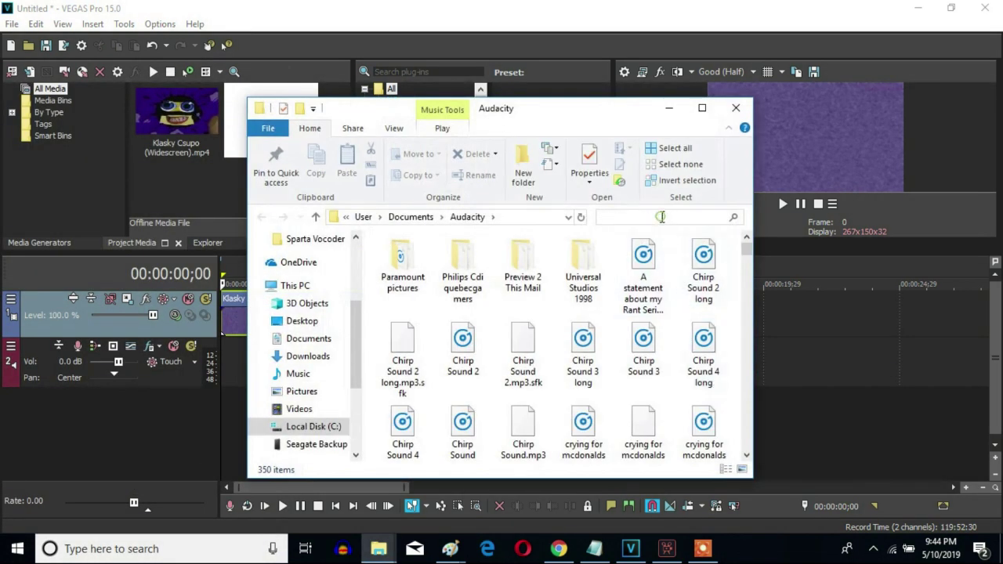
click(661, 217)
text(Kl)
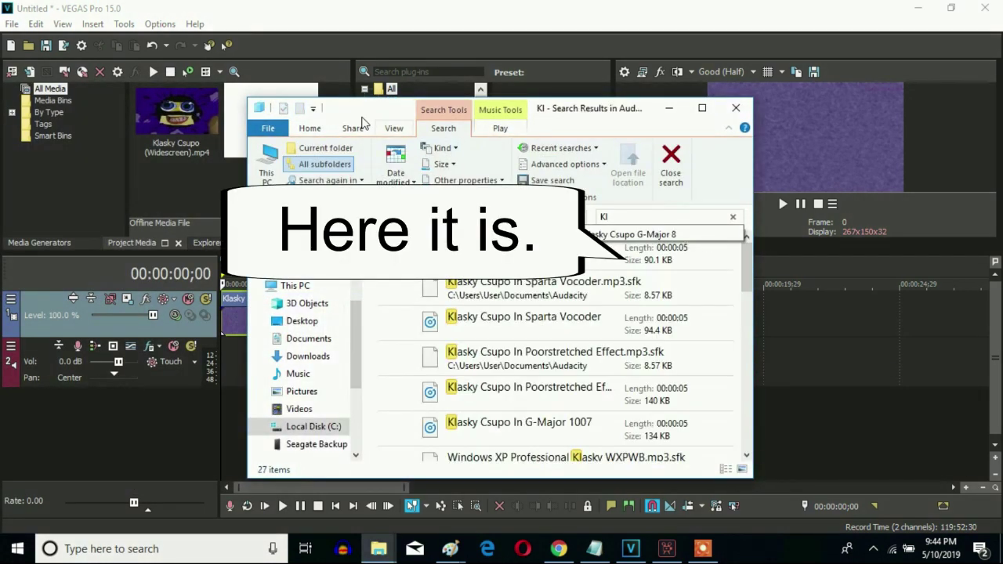
- Add the Klasky Csupo In SweetStrings MP3 to the start of the audio track beneath the video in VEGAS Pro
drag(347, 112, 578, 129)
click(734, 273)
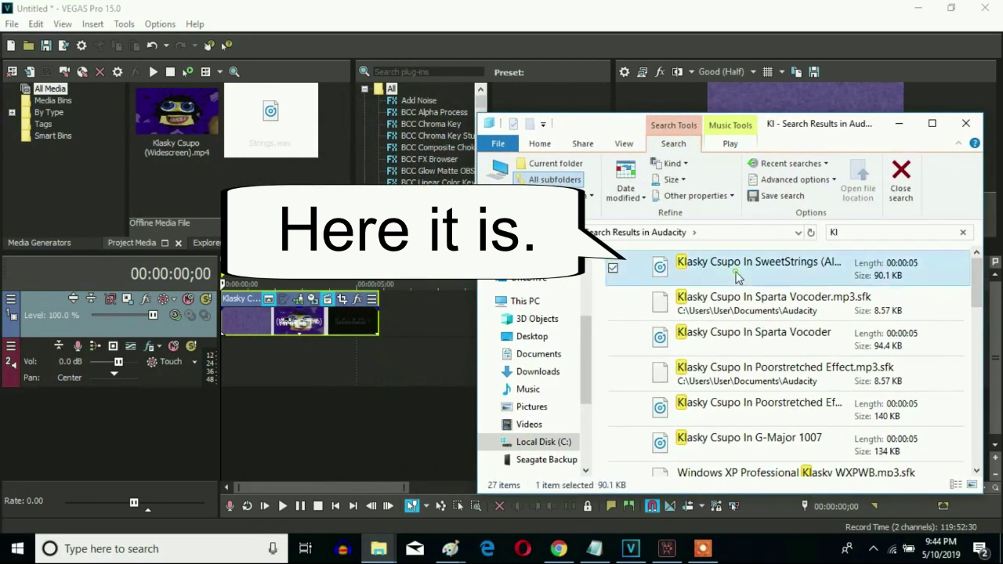
drag(734, 278, 230, 379)
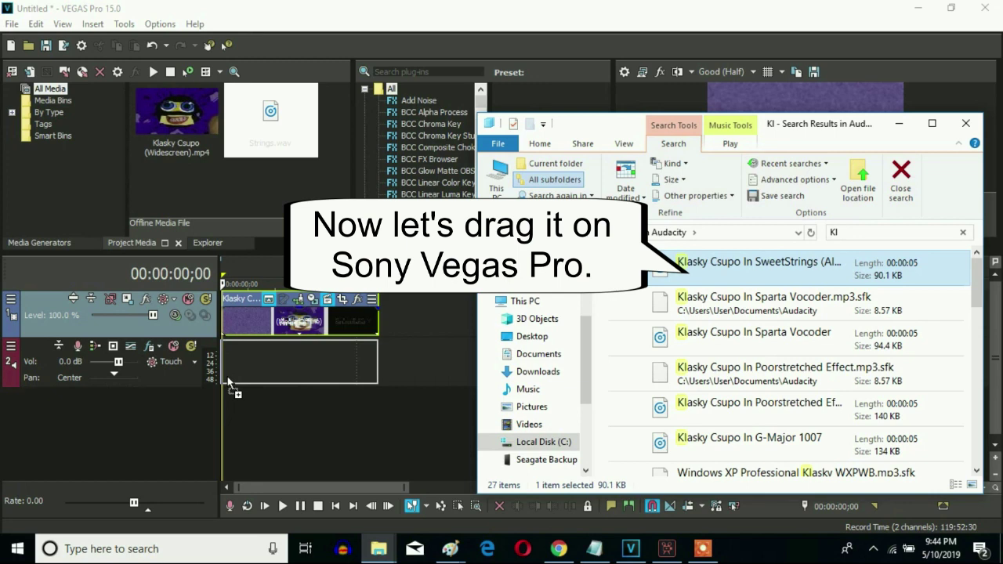
drag(229, 381, 229, 382)
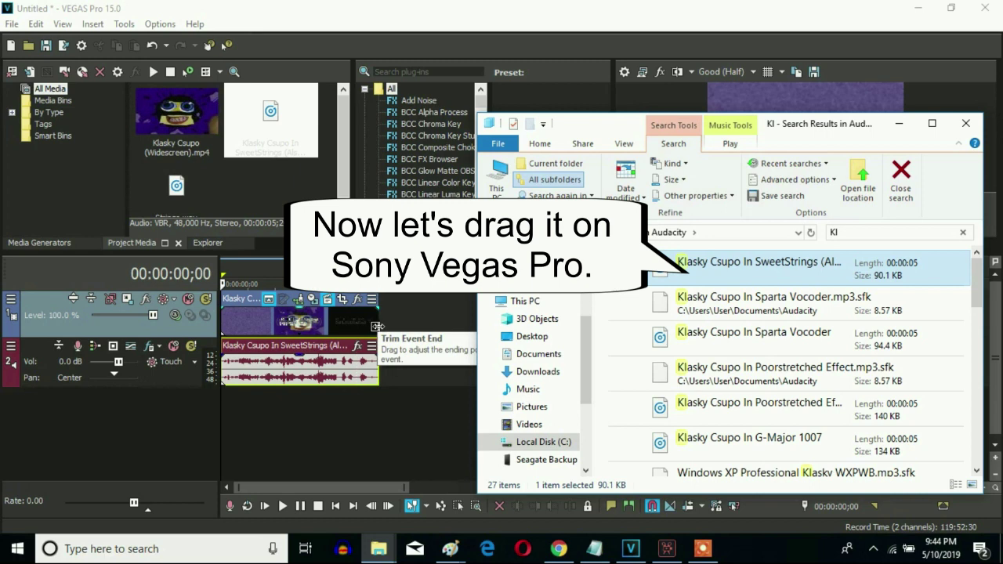
- Trim the end of the SweetStrings audio event to match the video event's end and remove its fade-out
click(377, 326)
scroll(523, 377, up, 6)
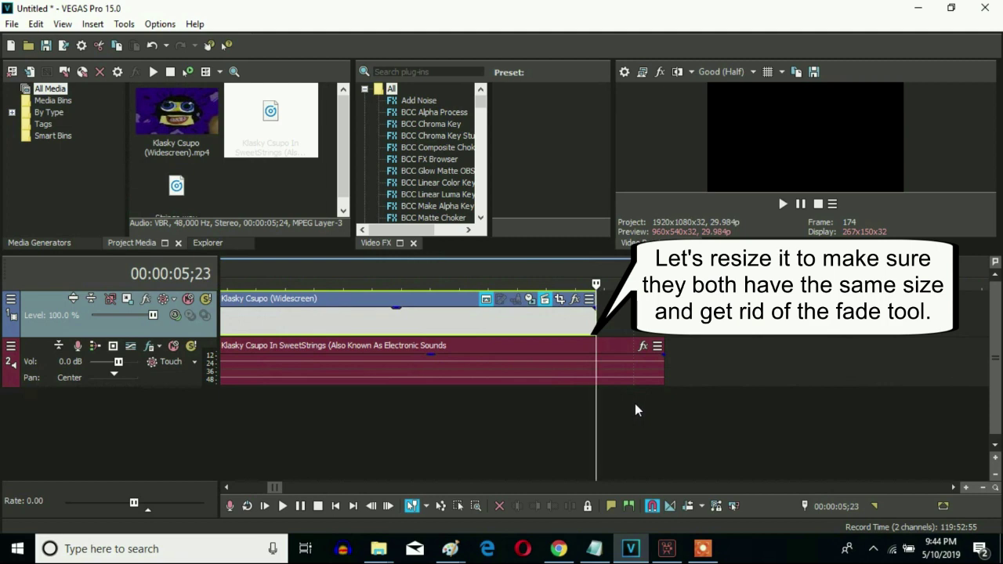
drag(664, 373, 593, 374)
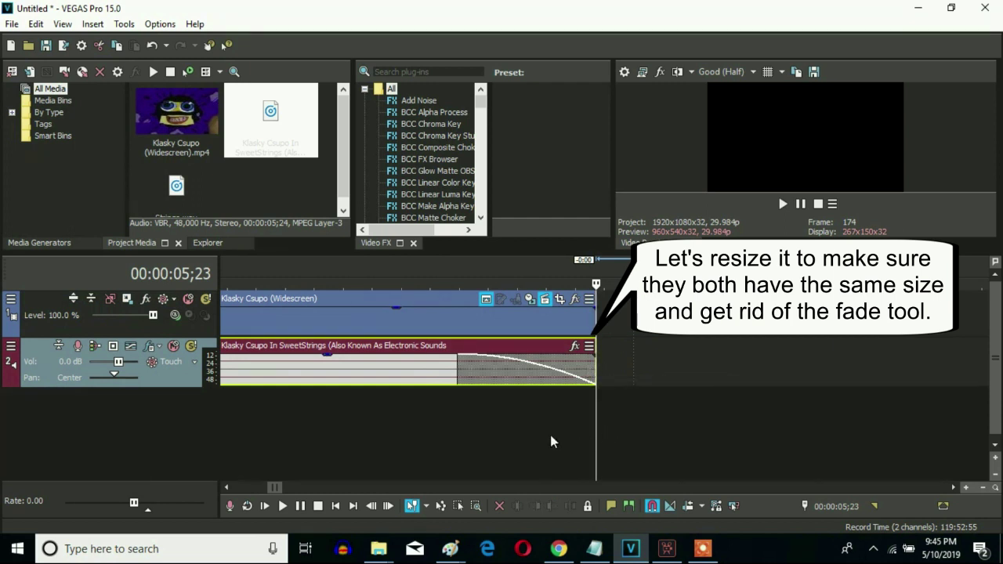
drag(457, 379, 595, 381)
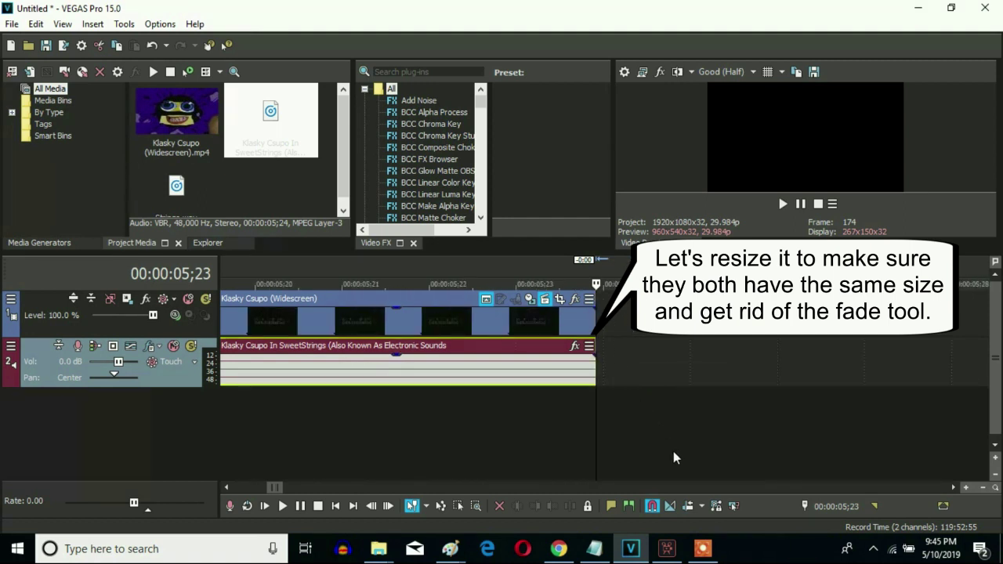
scroll(675, 458, down, 1)
scroll(675, 458, down, 1)
key(ctrl+Home)
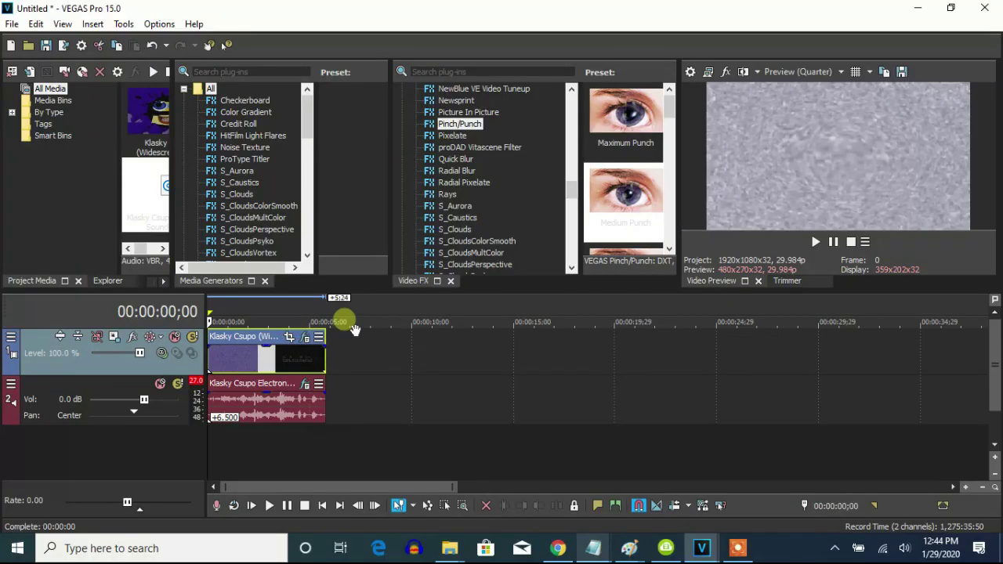
- Review the Klasky Csupo Electronic Sounds event's time stretch and pitch shift properties and its Resonant Filter effect settings
right_click(295, 421)
click(344, 506)
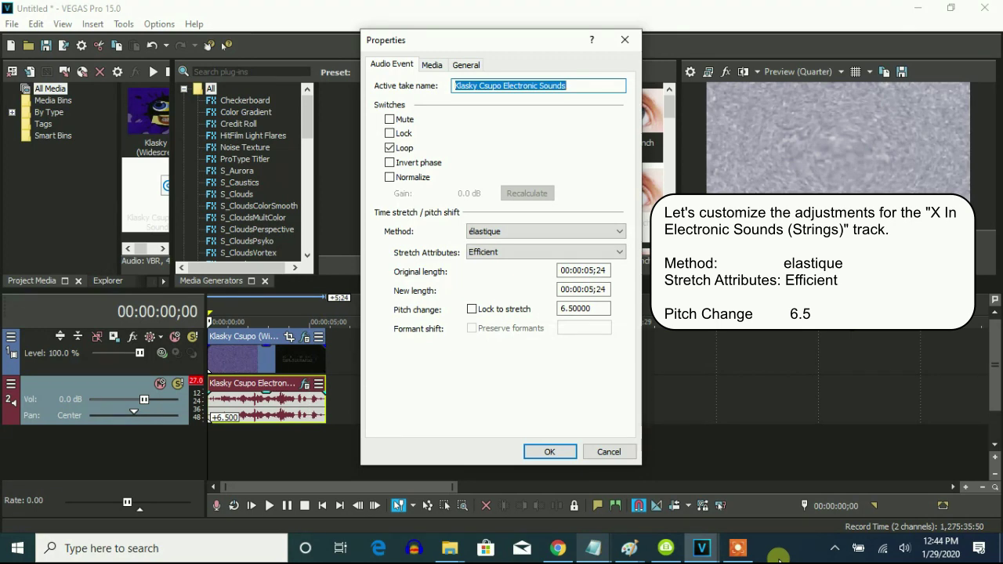
click(550, 452)
click(306, 383)
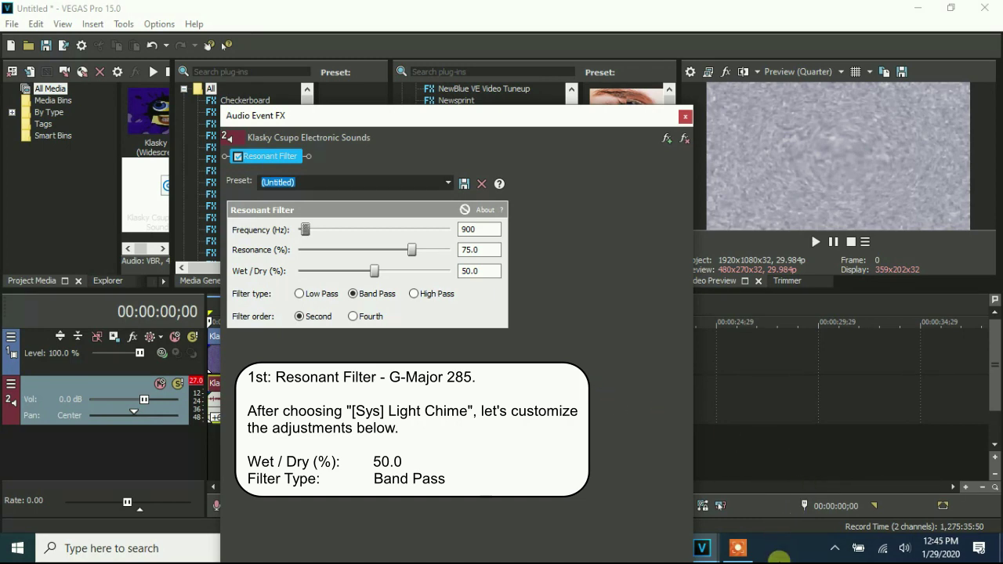
click(685, 116)
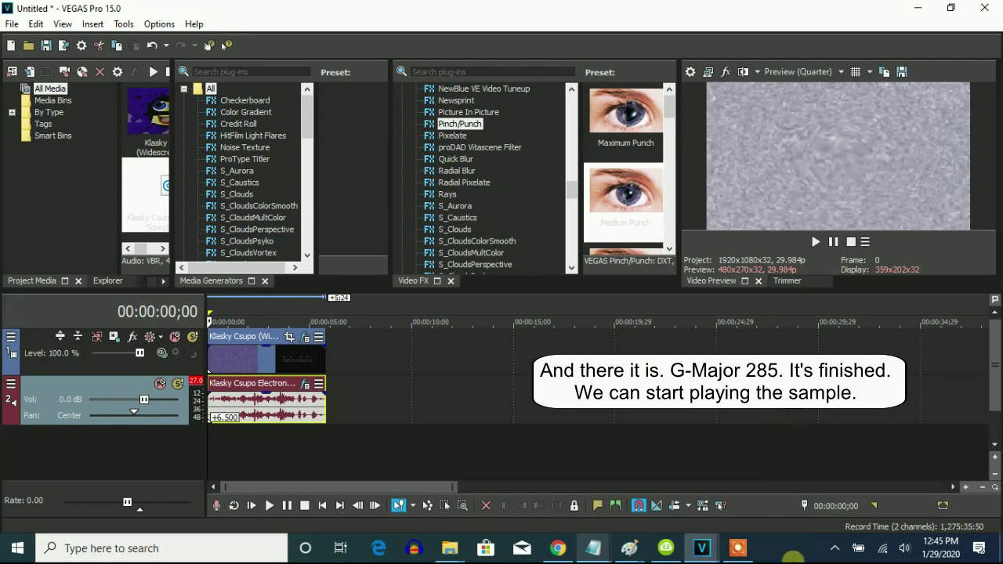
- Play the Klasky Csupo clip with its processed audio from the beginning of the timeline to the end
click(814, 241)
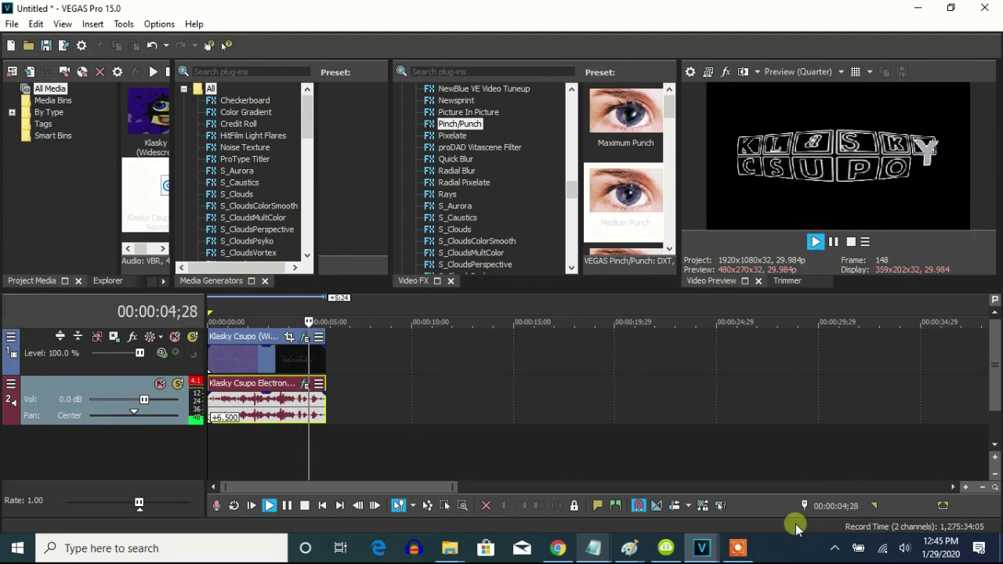
click(832, 241)
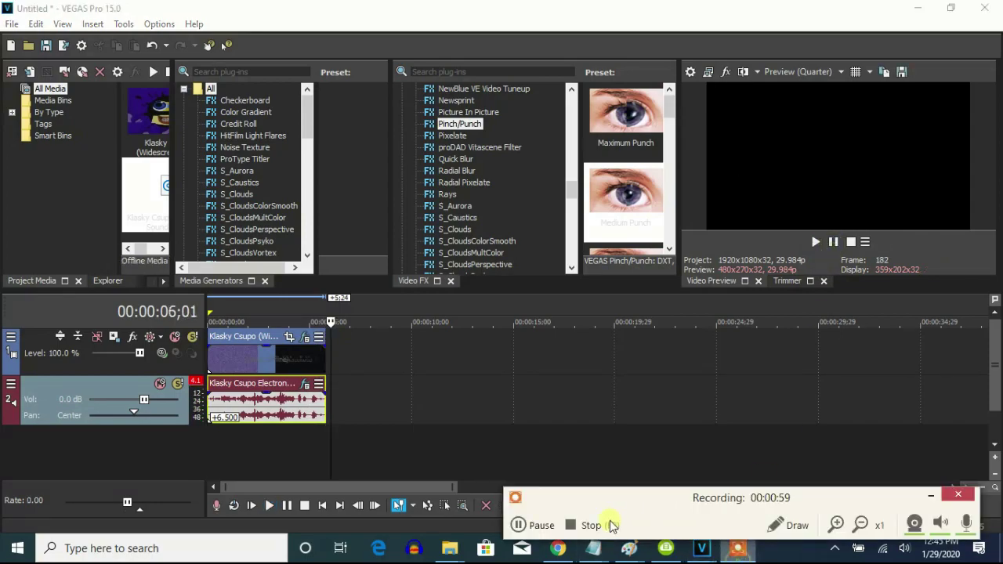
click(609, 527)
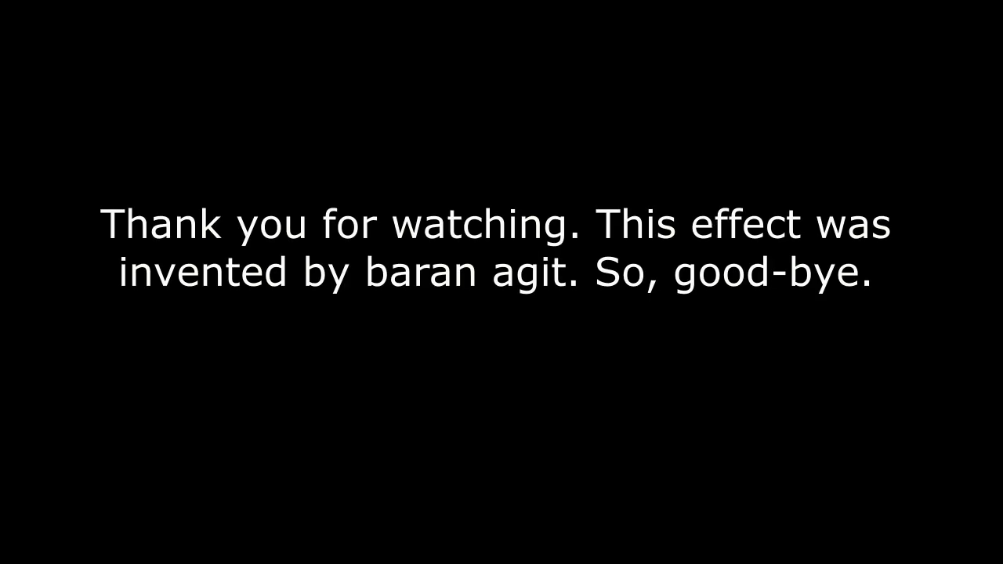